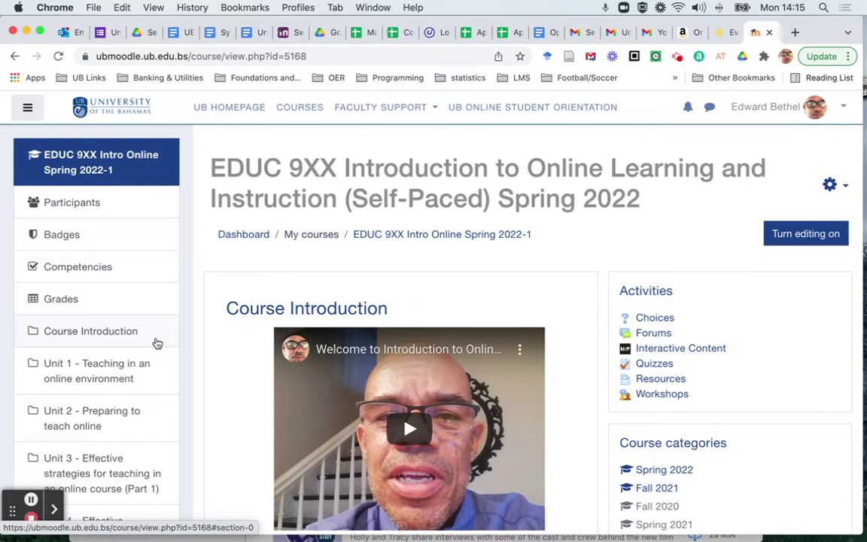
# Examine the EDUC 9XX course's navigation sections, introduction and Unit 1 materials.
pyautogui.scroll(-10, 157, 343)
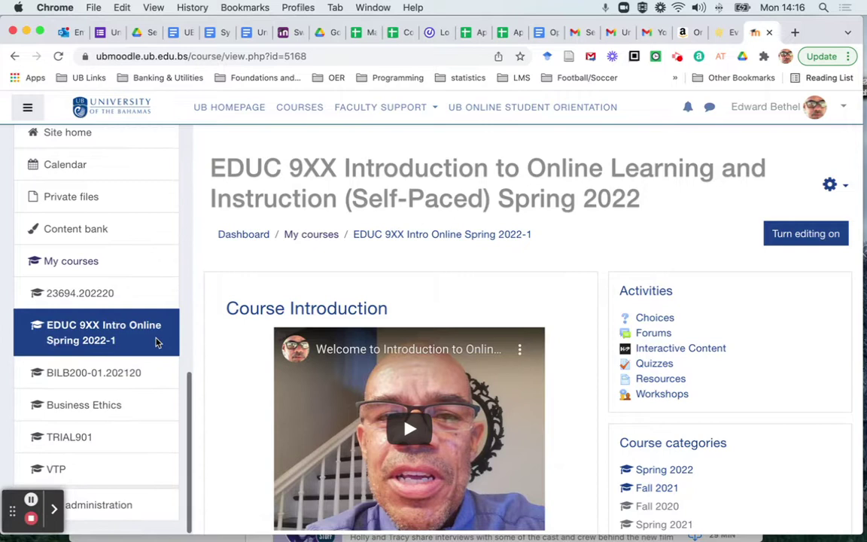
pyautogui.scroll(5, 156, 343)
pyautogui.scroll(6, 157, 343)
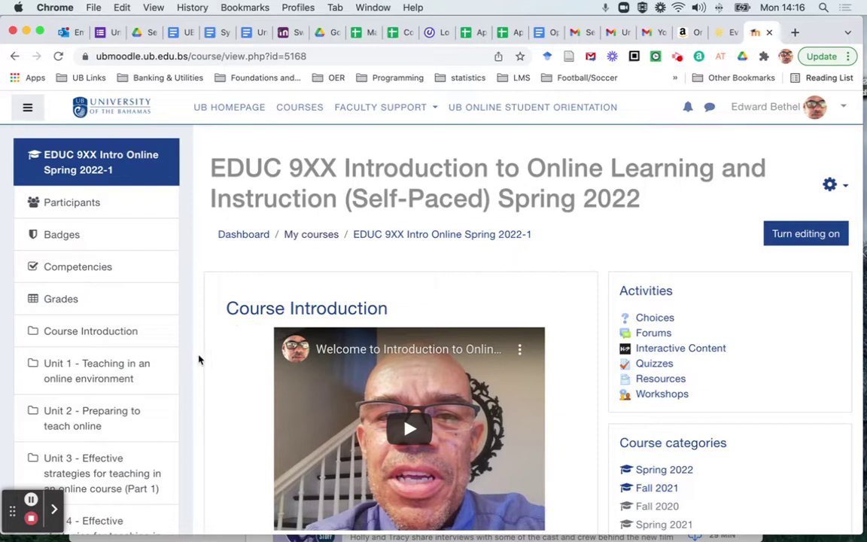
pyautogui.scroll(-1, 561, 403)
pyautogui.scroll(-20, 561, 409)
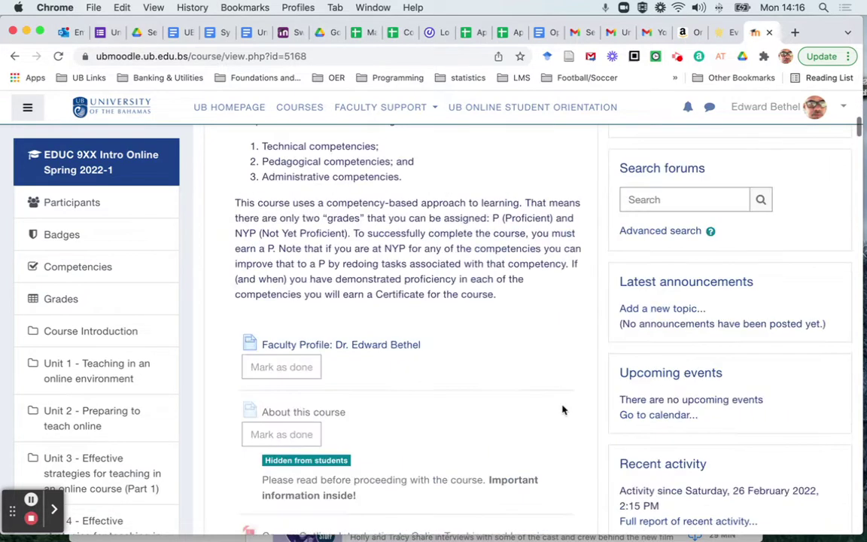
pyautogui.scroll(-15, 562, 409)
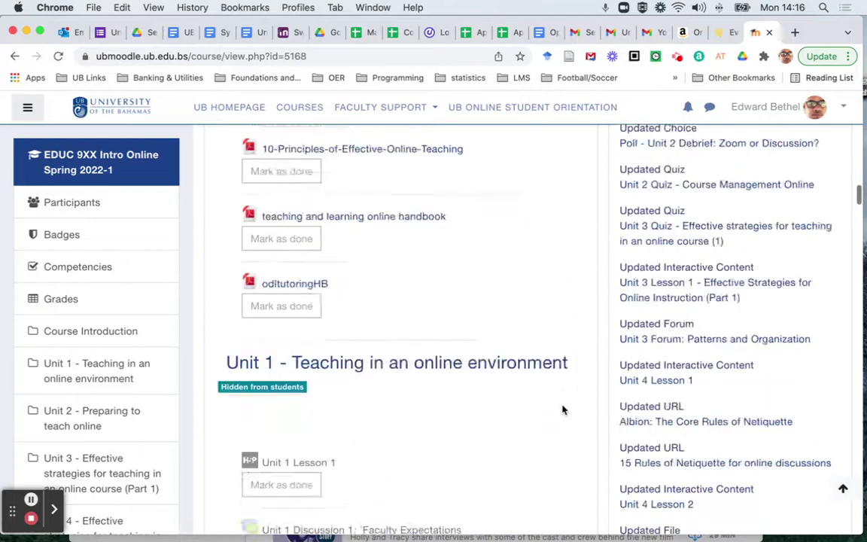
pyautogui.scroll(-12, 561, 409)
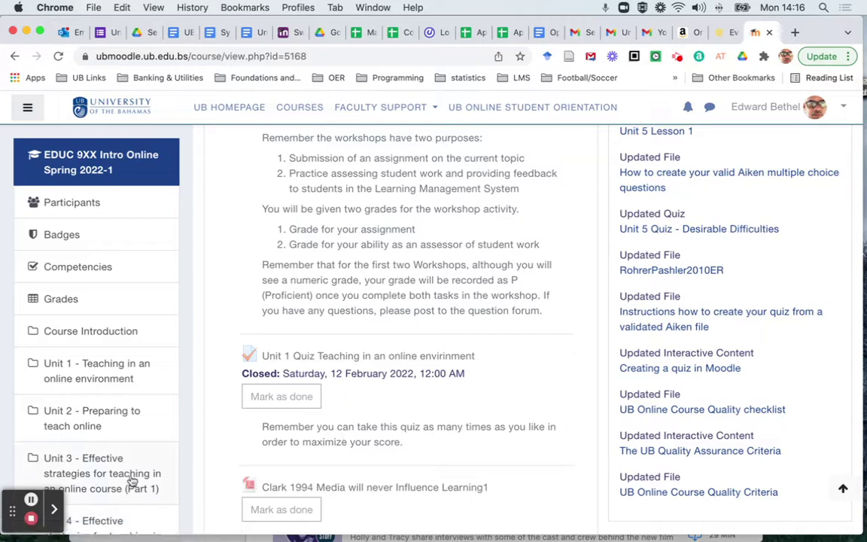
pyautogui.scroll(-10, 173, 391)
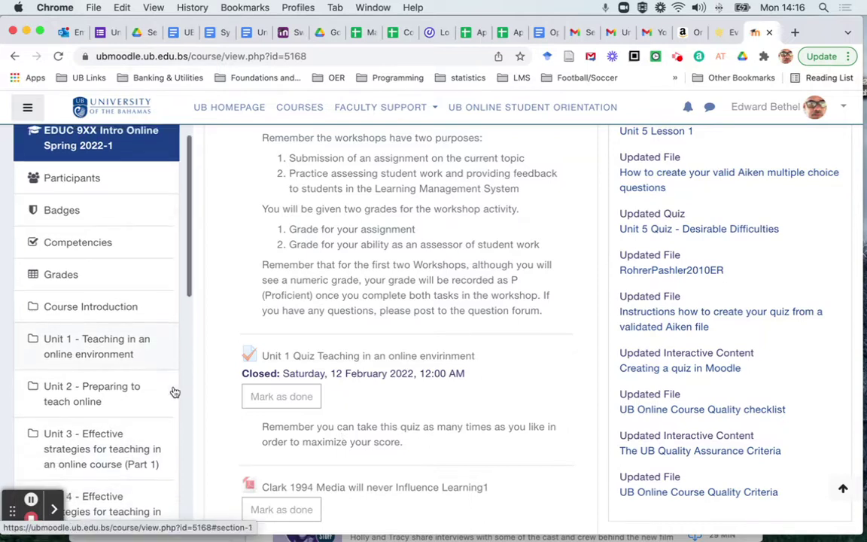
pyautogui.scroll(-2, 173, 391)
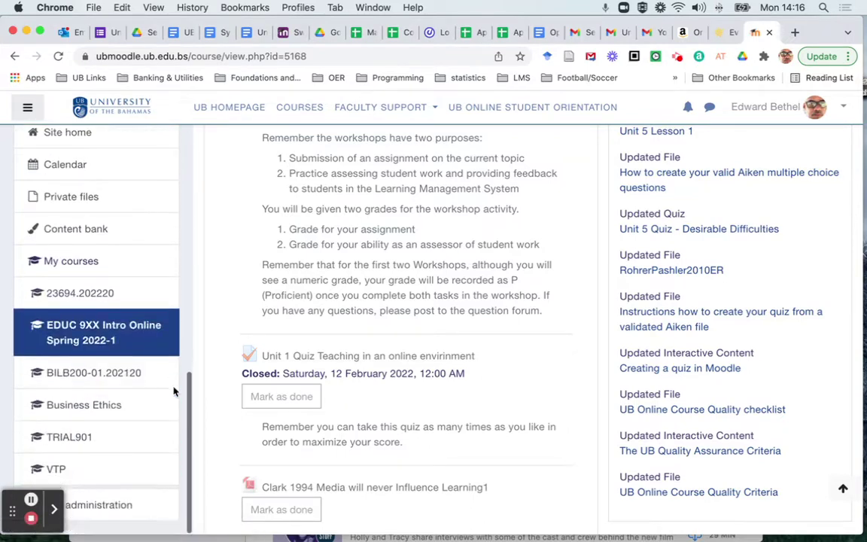
pyautogui.scroll(4, 173, 390)
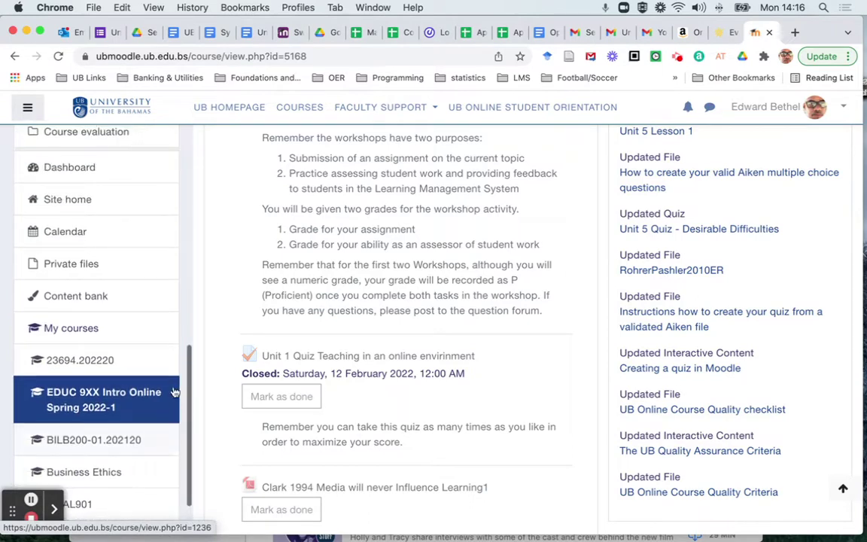
# Go to the TRAIN 4 - SUMMER 2021 course from the dashboard and start a course import.
pyautogui.click(83, 170)
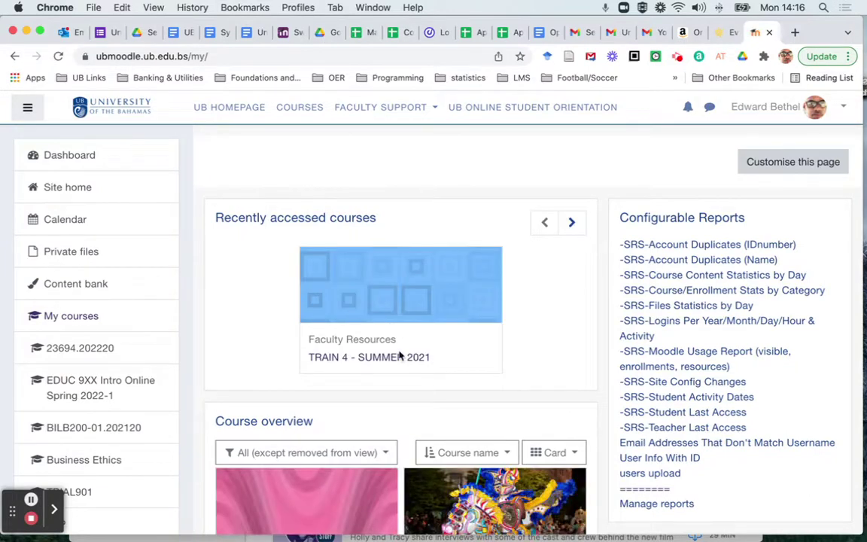
pyautogui.click(401, 356)
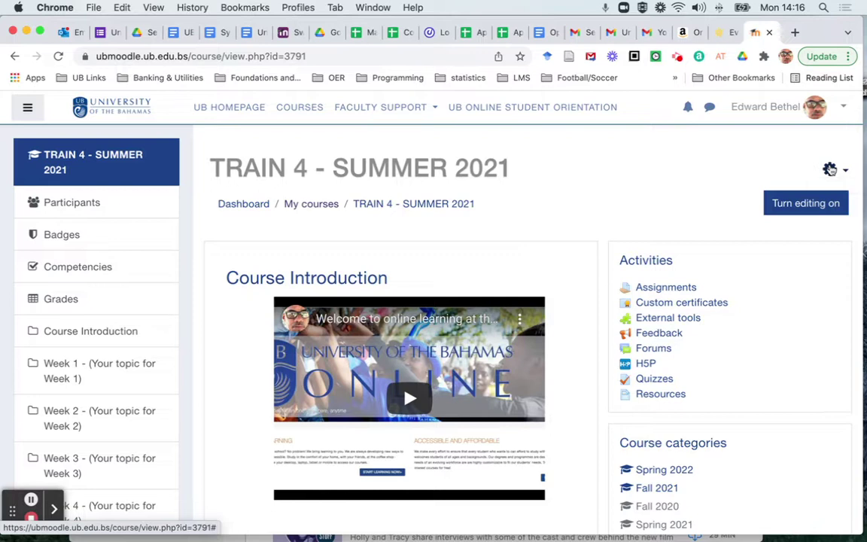
pyautogui.click(830, 169)
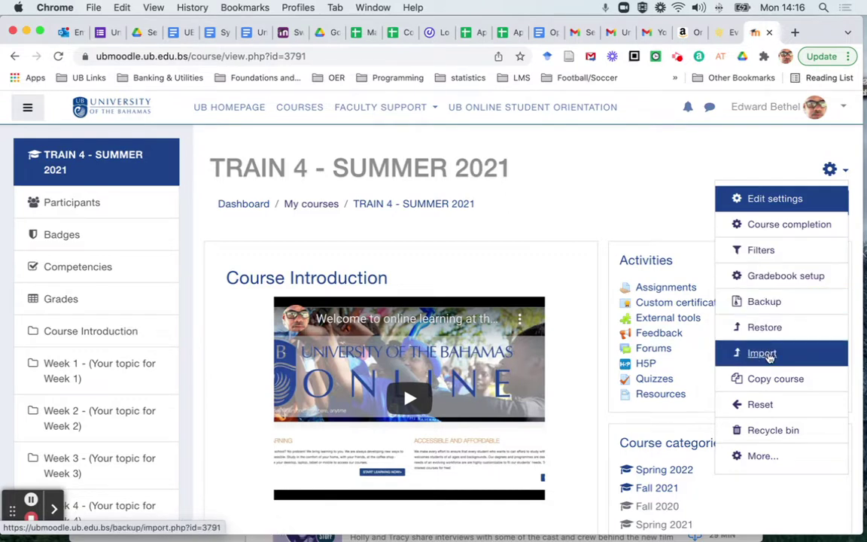
pyautogui.click(763, 354)
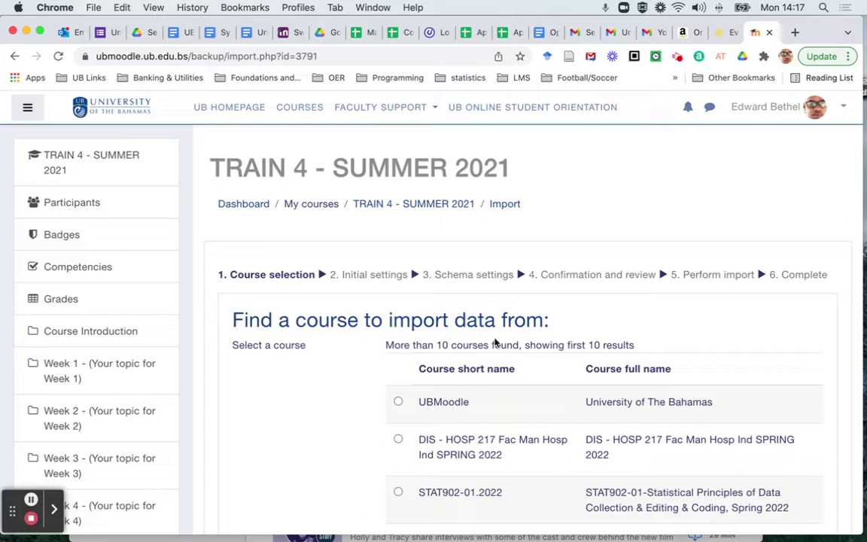
# Search the courses available for import for "Introduction online".
pyautogui.scroll(-8, 621, 319)
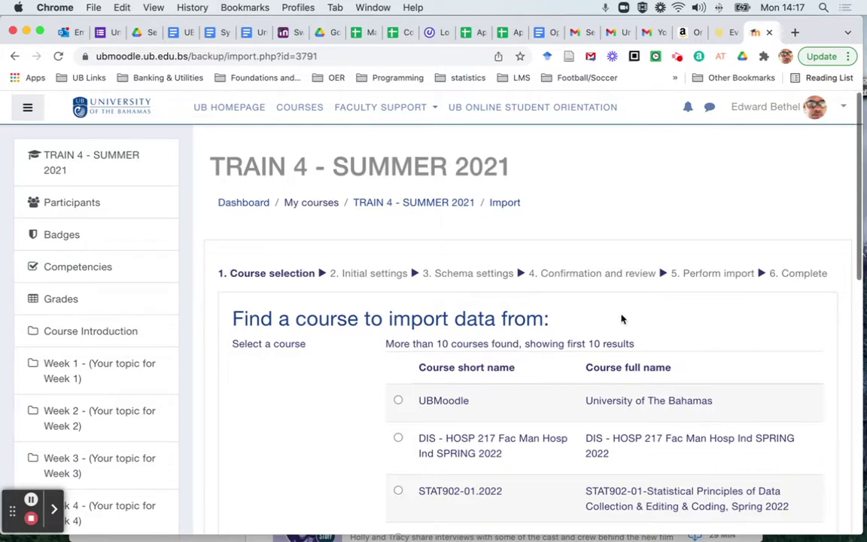
pyautogui.scroll(-2, 622, 319)
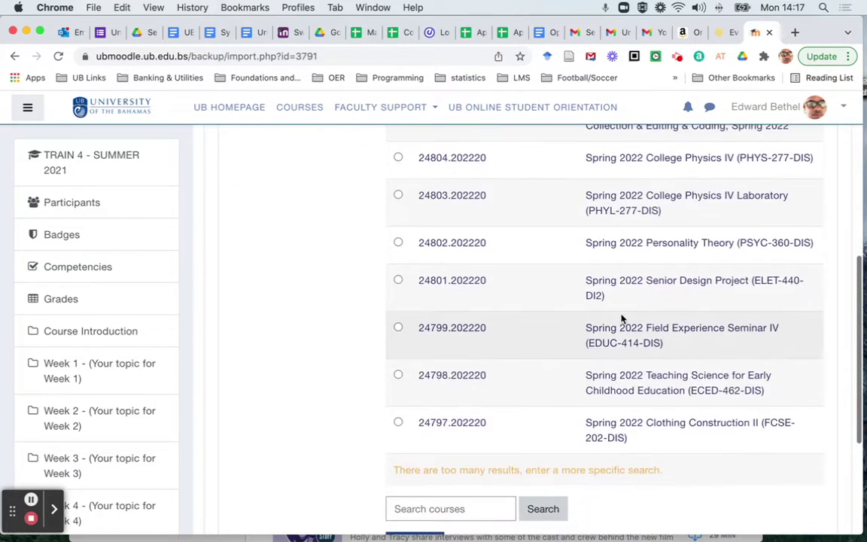
pyautogui.click(419, 511)
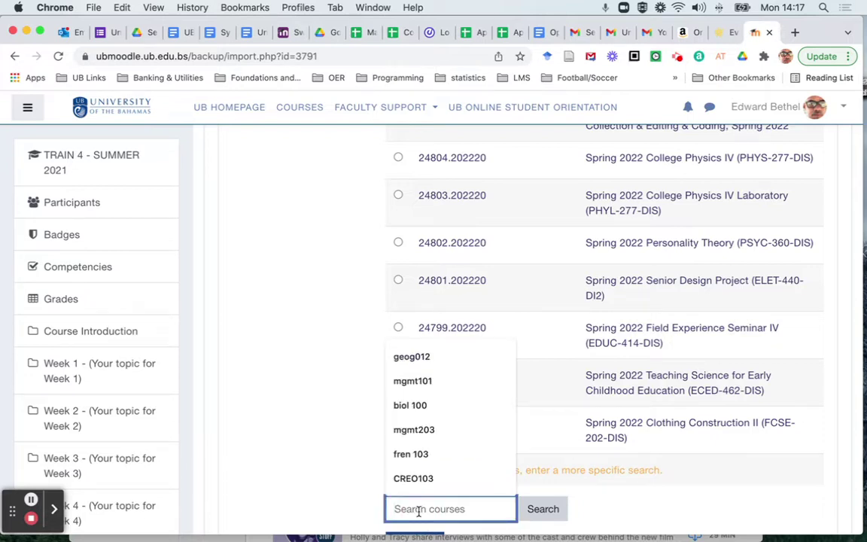
pyautogui.write('intro')
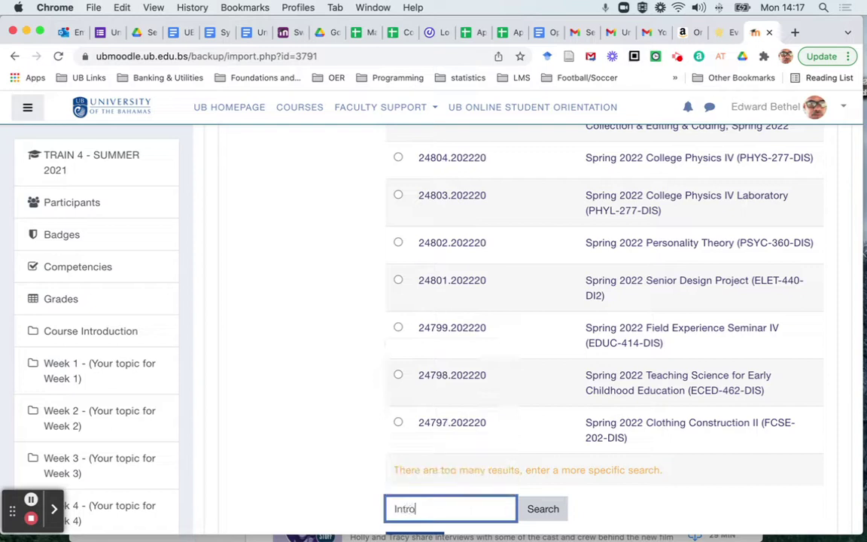
pyautogui.write('duction online')
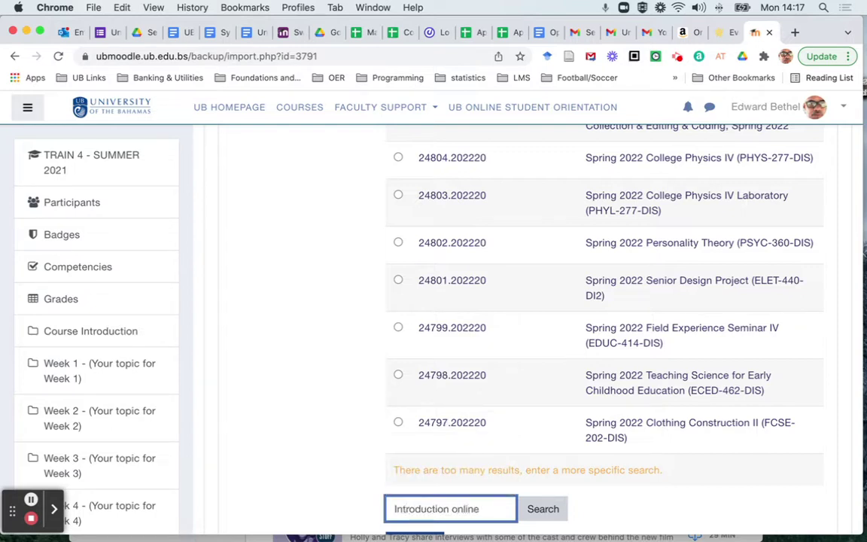
pyautogui.press('Return')
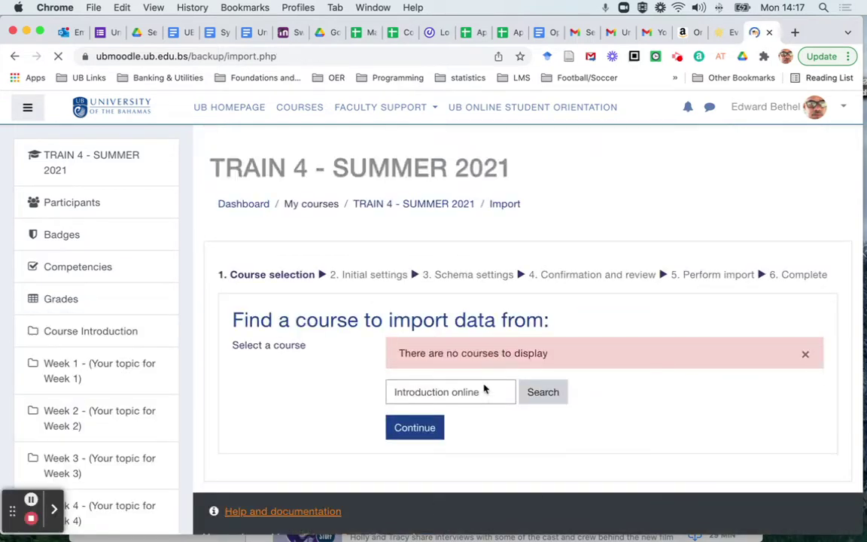
# Replace the course search term with "educ 9xx" and run the search.
pyautogui.click(500, 396)
pyautogui.press('BackSpace')
pyautogui.press('BackSpace')
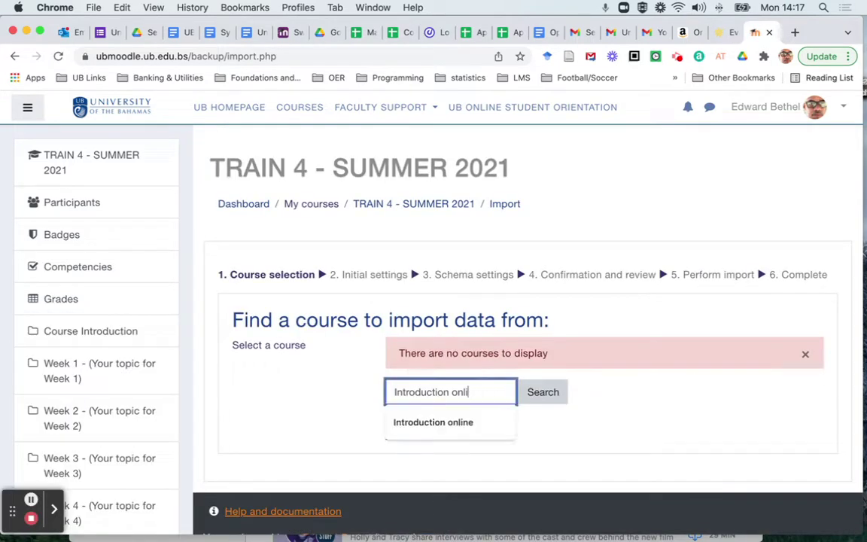
pyautogui.press('BackSpace')
pyautogui.press('BackSpace')
pyautogui.press('BackSpace')
pyautogui.press('BackSpace')
pyautogui.press('BackSpace')
pyautogui.press('BackSpace')
pyautogui.press('BackSpace')
pyautogui.press('BackSpace')
pyautogui.press('BackSpace')
pyautogui.press('BackSpace')
pyautogui.press('BackSpace')
pyautogui.press('BackSpace')
pyautogui.press('BackSpace')
pyautogui.press('BackSpace')
pyautogui.press('BackSpace')
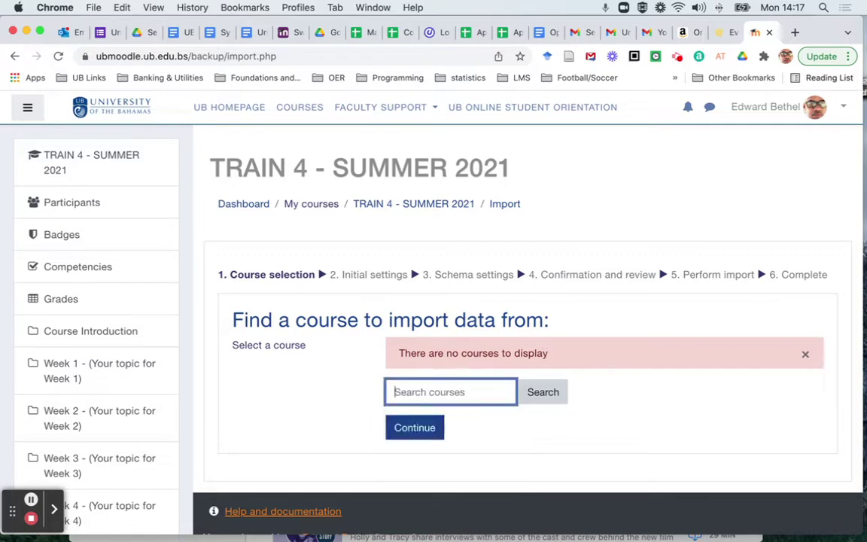
pyautogui.write('educ 9xx')
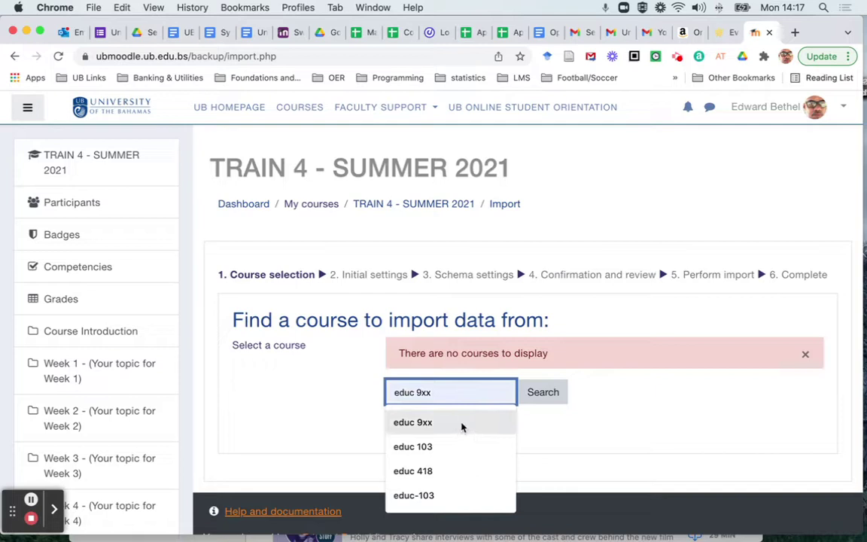
pyautogui.click(464, 427)
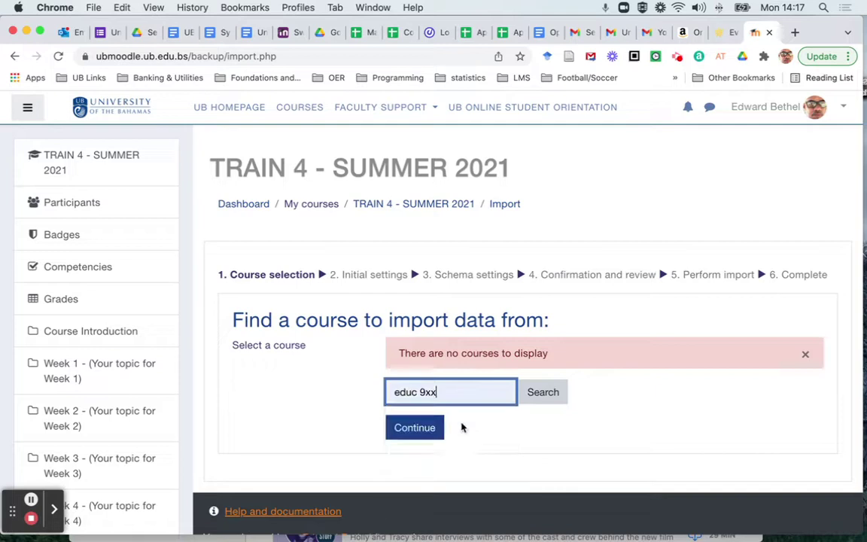
pyautogui.click(545, 399)
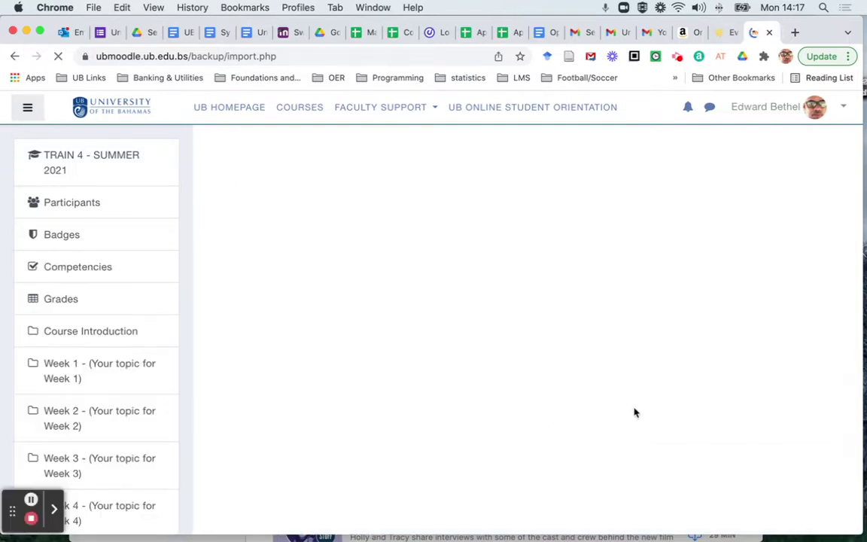
# Choose EDUC 9XX Intro Online Spring 2022-1 as the import source and continue to the initial settings.
pyautogui.scroll(-1, 634, 413)
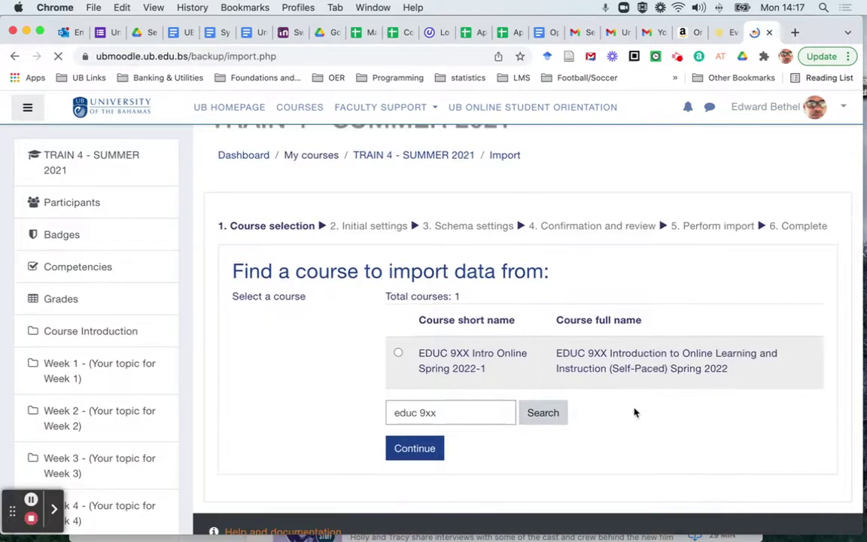
pyautogui.click(398, 353)
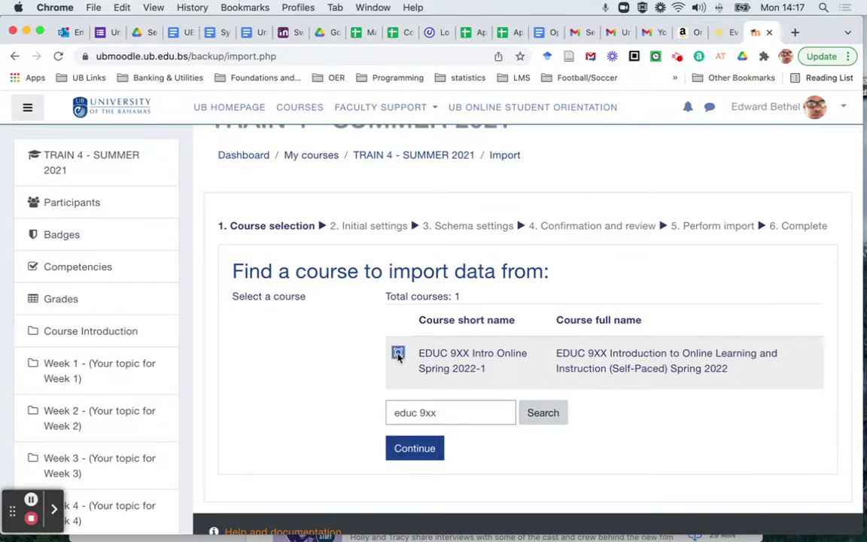
pyautogui.click(414, 449)
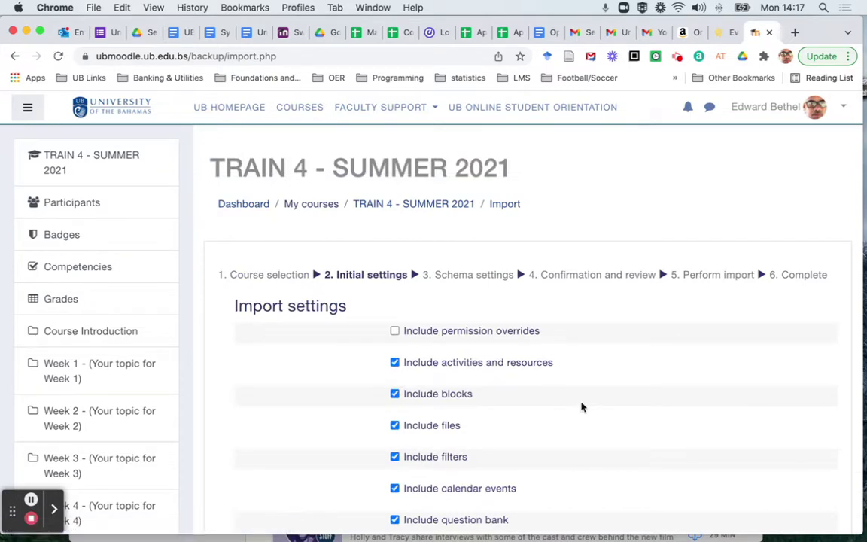
# Review the import settings, keep the default inclusions, and proceed to the schema settings.
pyautogui.scroll(-3, 581, 407)
pyautogui.scroll(-5, 581, 407)
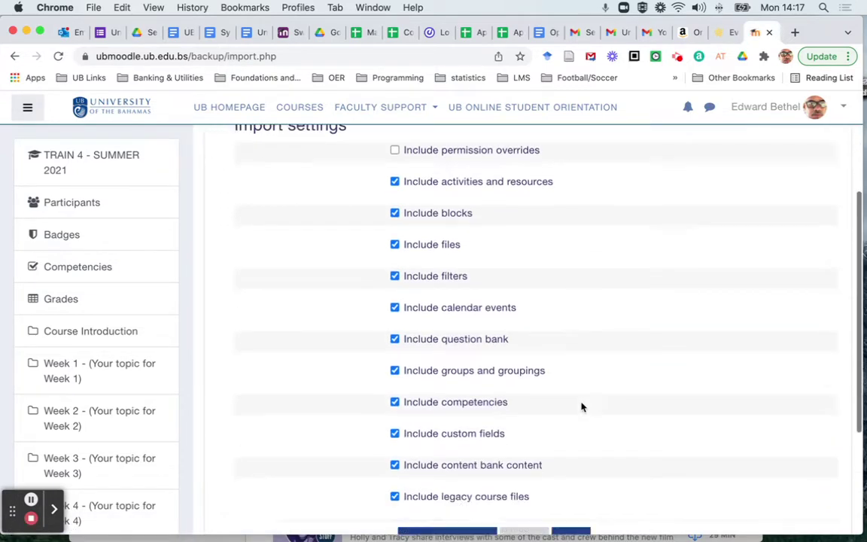
pyautogui.scroll(3, 581, 407)
pyautogui.scroll(-1, 581, 407)
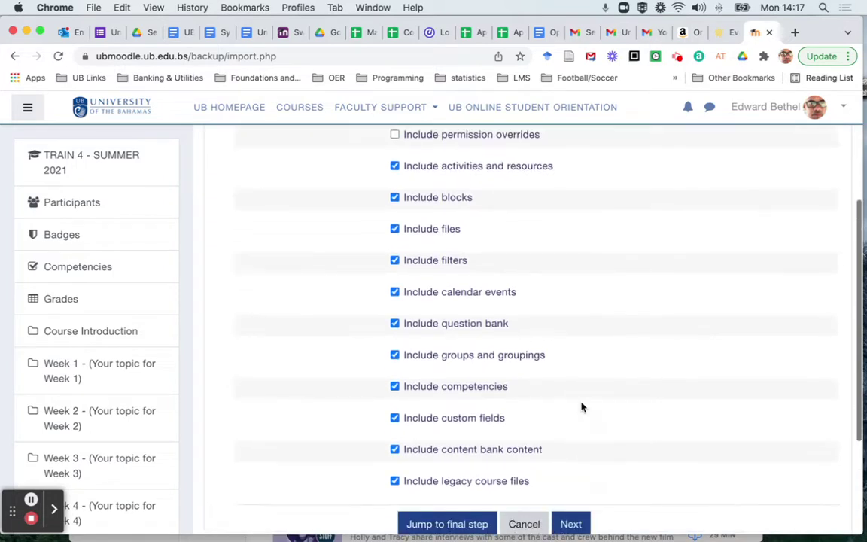
pyautogui.scroll(2, 581, 407)
pyautogui.scroll(-1, 581, 407)
pyautogui.scroll(-1, 581, 407)
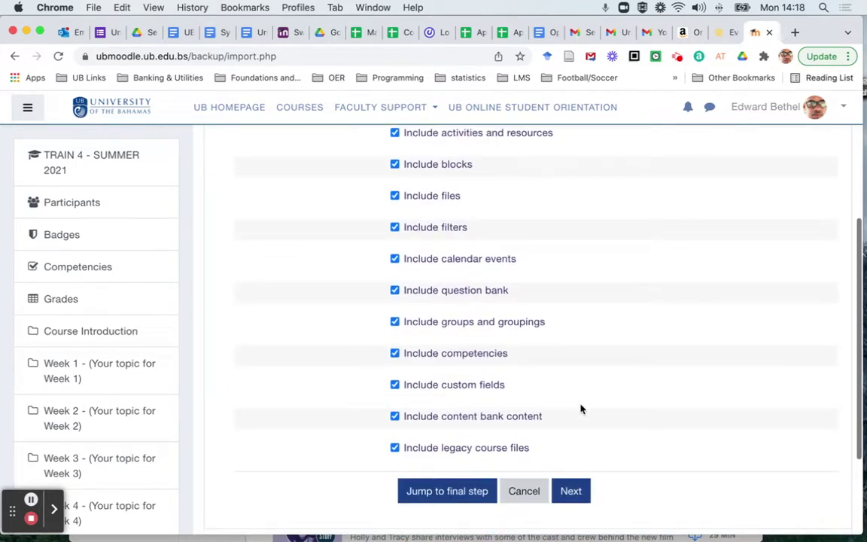
pyautogui.click(571, 492)
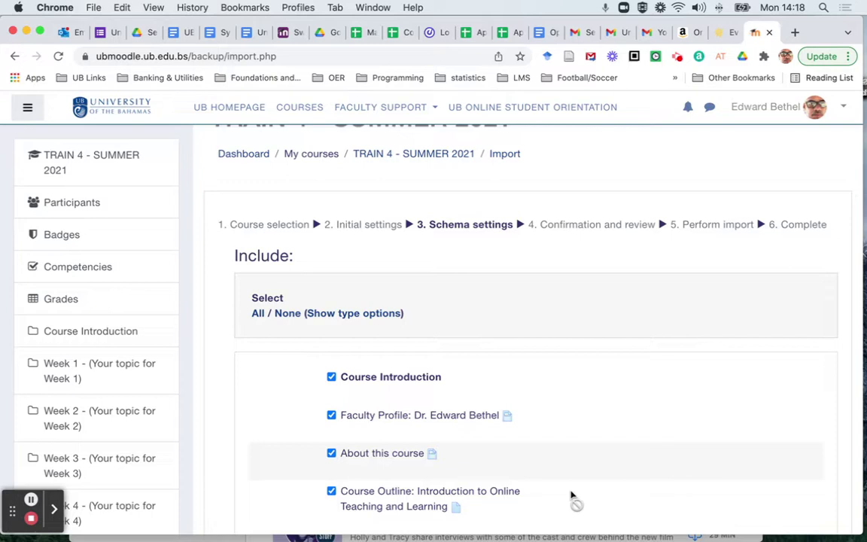
# Review the list of course items in the schema settings and deselect all of them.
pyautogui.scroll(-3, 572, 497)
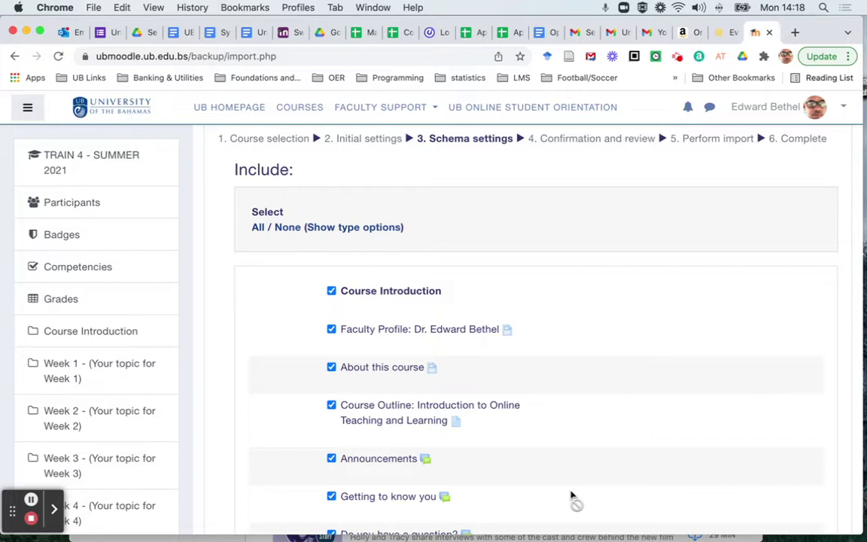
pyautogui.scroll(-10, 572, 496)
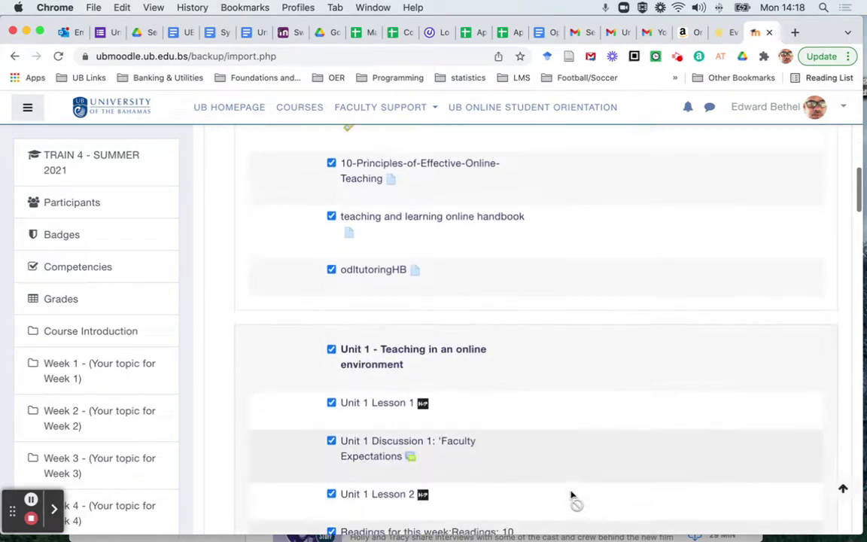
pyautogui.scroll(15, 572, 497)
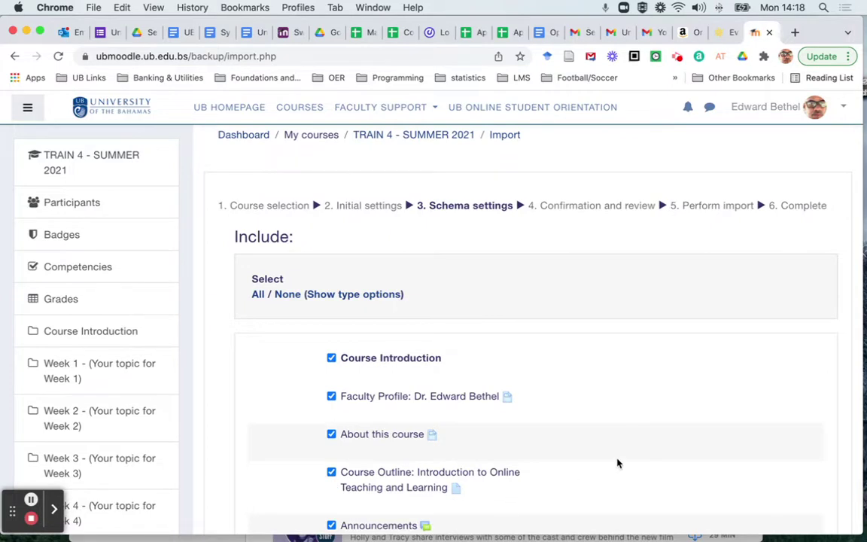
pyautogui.scroll(-5, 617, 462)
pyautogui.scroll(3, 617, 463)
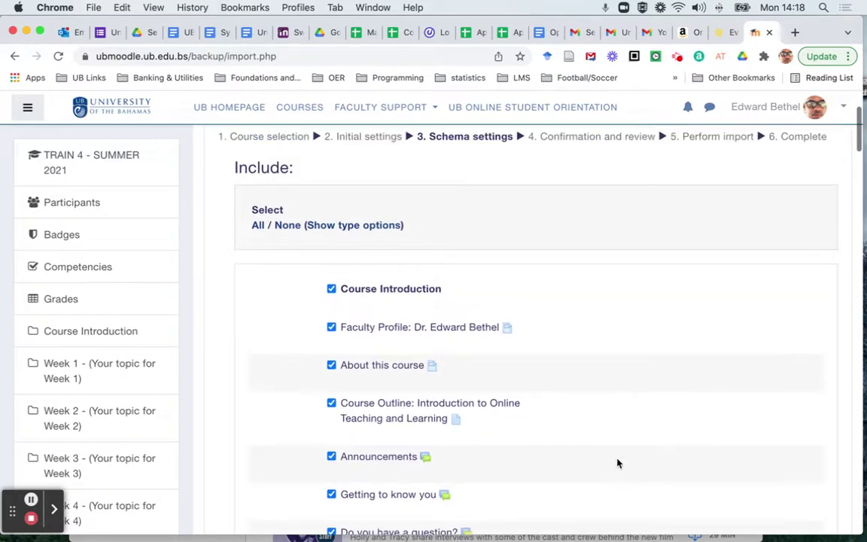
pyautogui.click(286, 226)
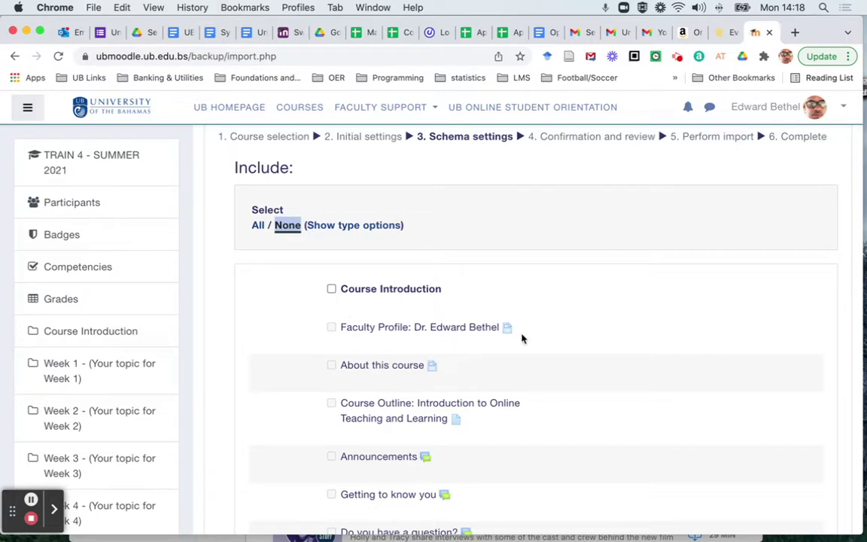
pyautogui.scroll(-10, 576, 358)
pyautogui.scroll(-10, 576, 359)
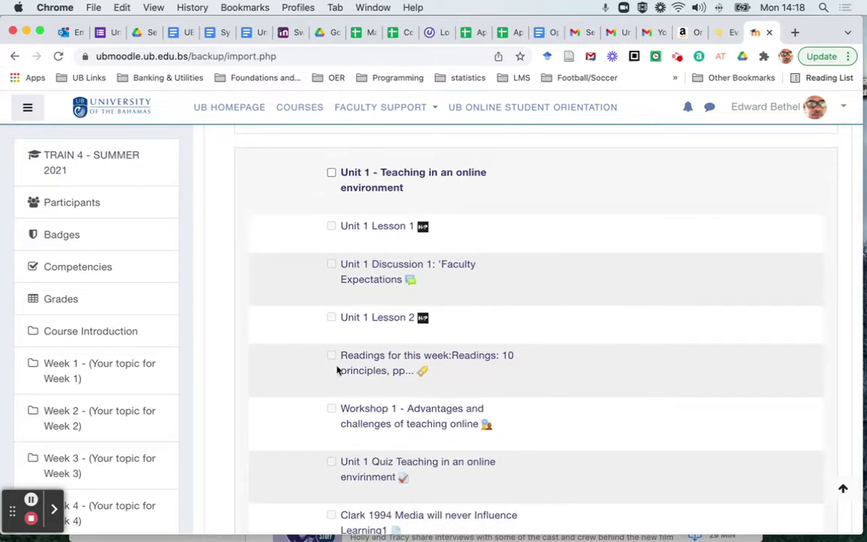
pyautogui.click(332, 174)
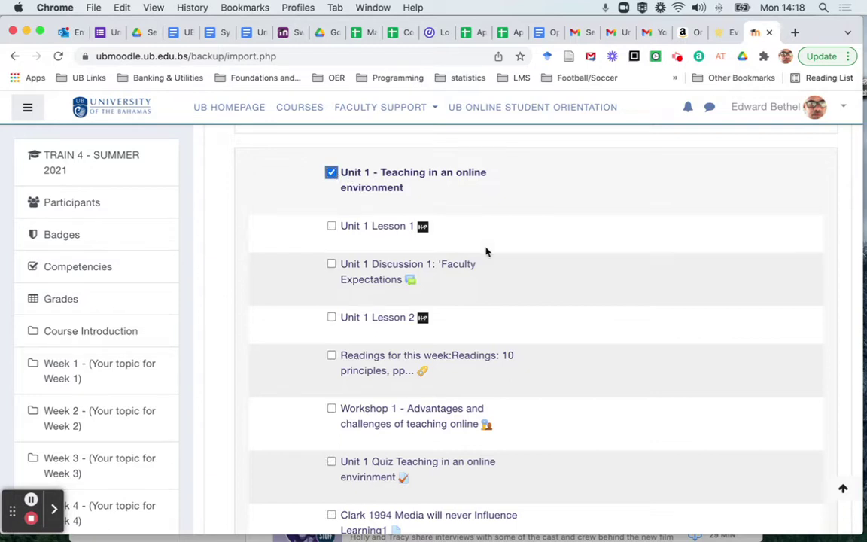
pyautogui.scroll(-3, 485, 251)
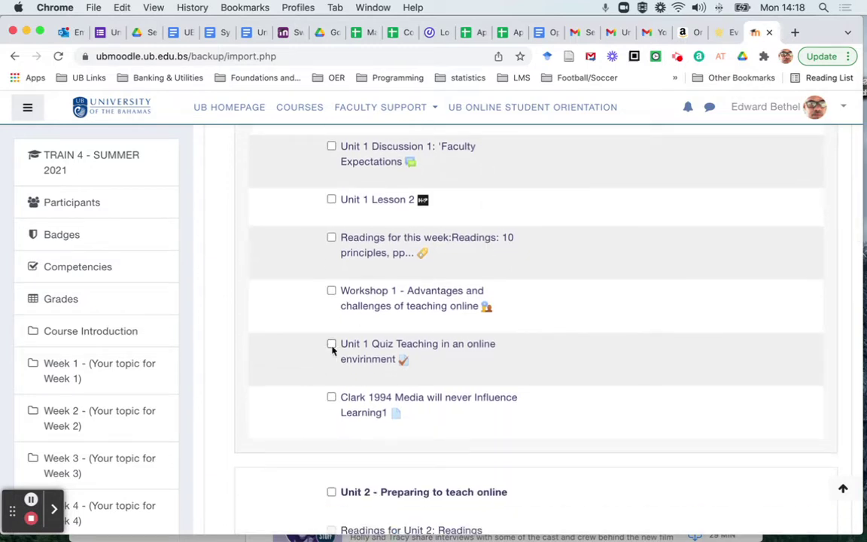
pyautogui.click(332, 345)
pyautogui.scroll(5, 478, 286)
pyautogui.scroll(5, 478, 286)
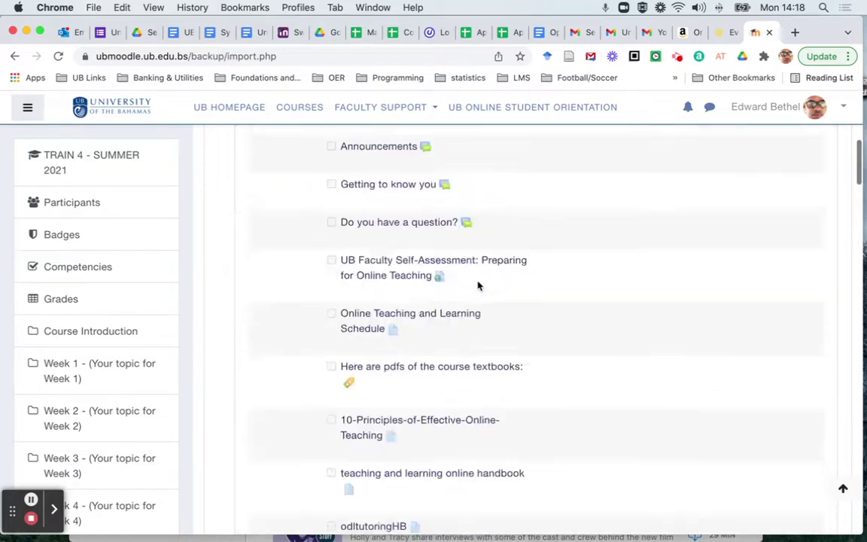
pyautogui.click(287, 268)
pyautogui.scroll(-3, 382, 363)
pyautogui.scroll(-8, 382, 364)
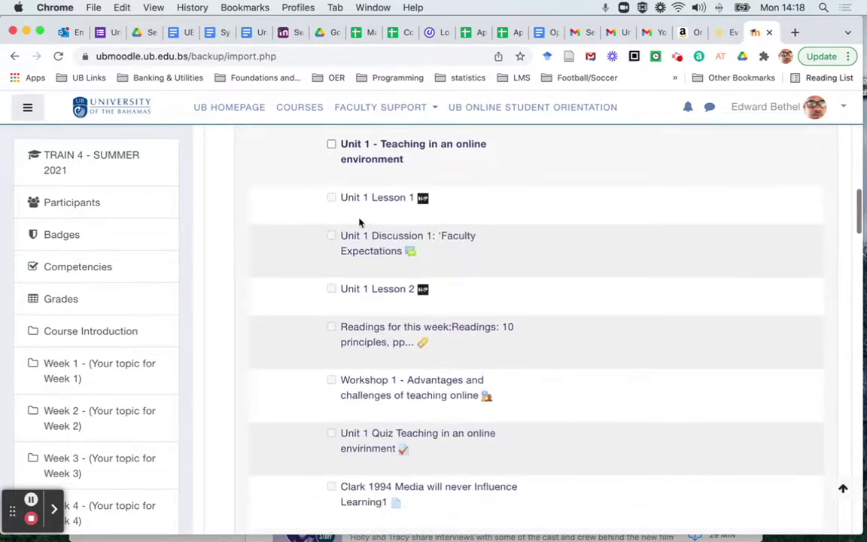
# Include only the Unit 1 - Teaching in an online environment section and its Unit 1 quiz, and proceed to the confirmation stage.
pyautogui.click(332, 145)
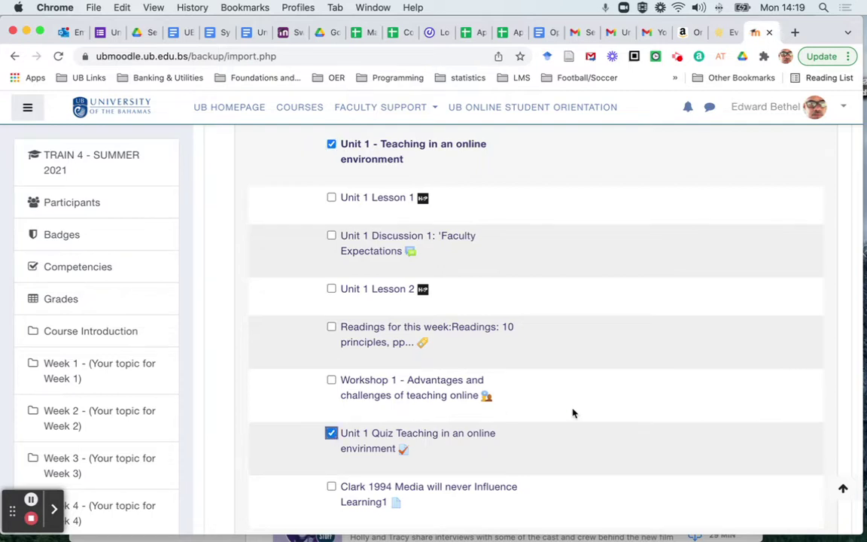
pyautogui.scroll(-5, 573, 412)
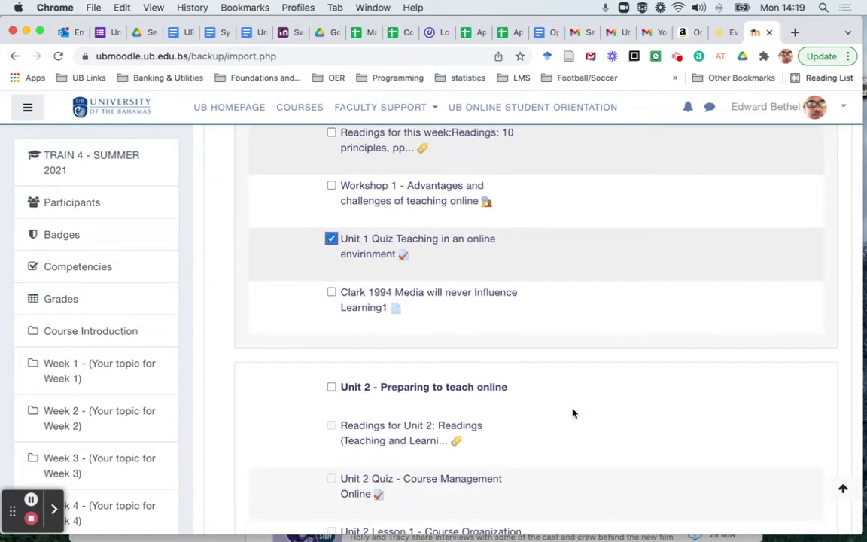
pyautogui.scroll(-15, 573, 413)
pyautogui.scroll(-20, 573, 413)
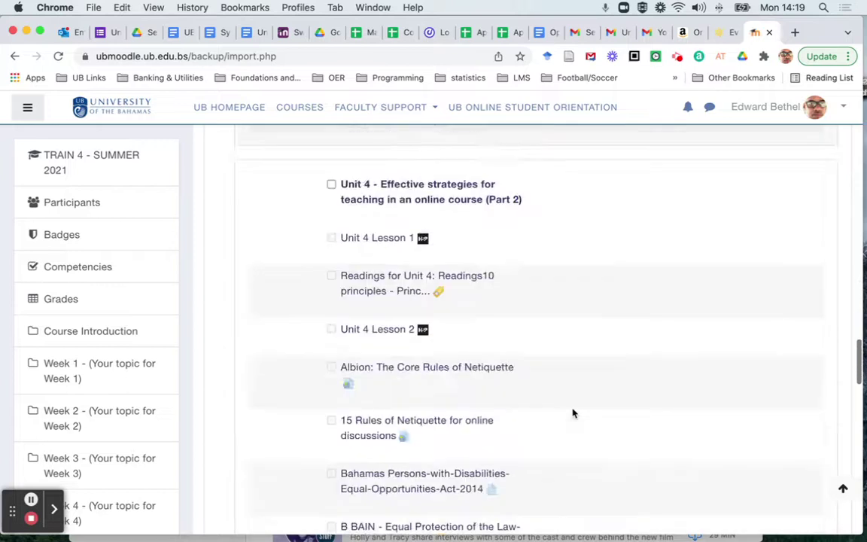
pyautogui.scroll(-1, 573, 412)
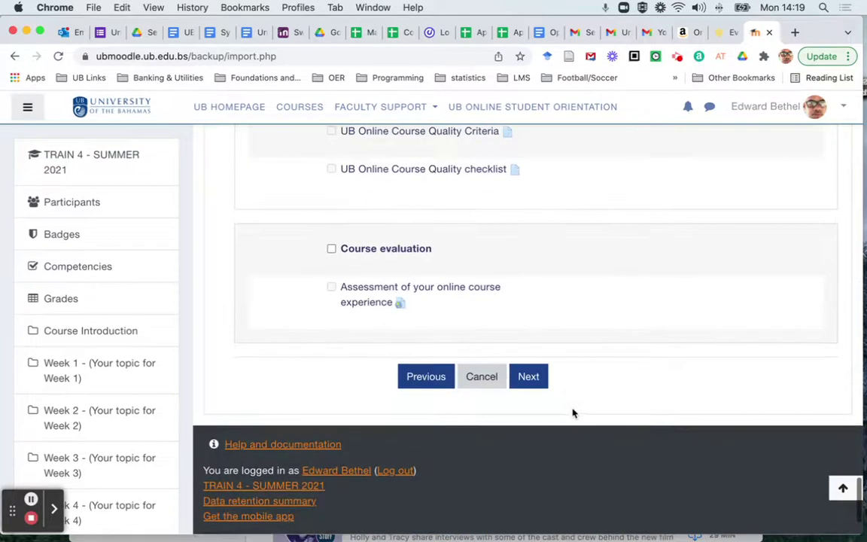
pyautogui.click(529, 376)
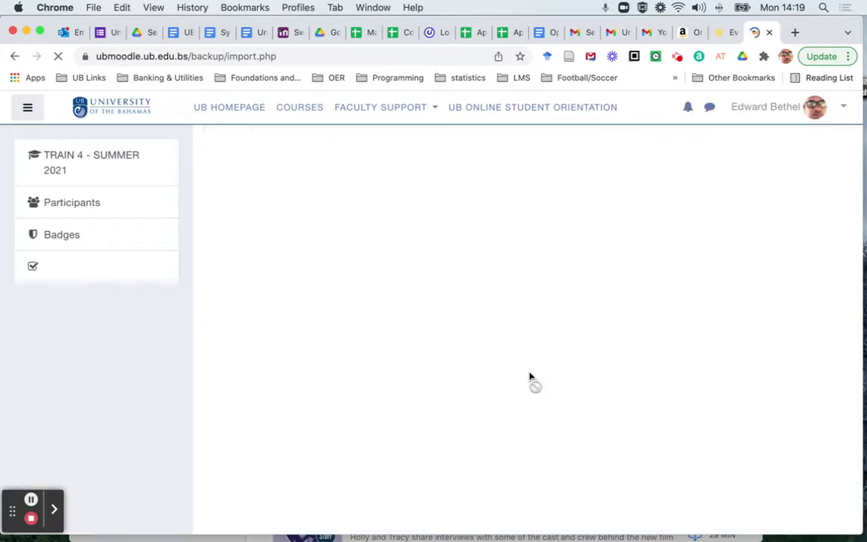
# Check the import confirmation list for Unit 1 and its quiz, perform the import, and return to the course.
pyautogui.scroll(-5, 529, 377)
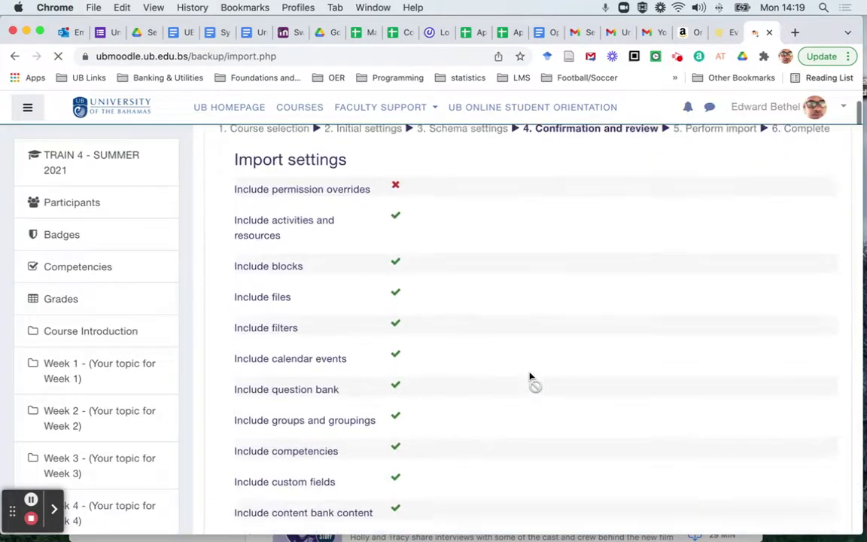
pyautogui.scroll(1, 529, 376)
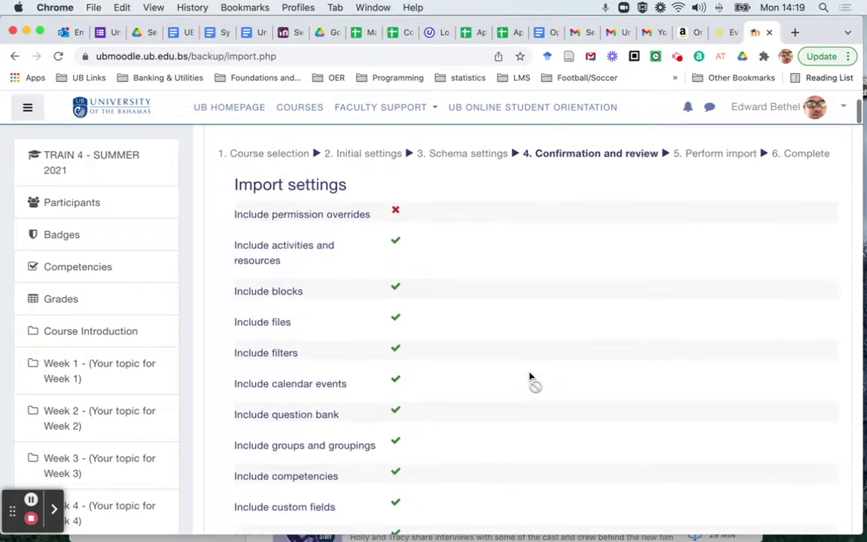
pyautogui.scroll(-15, 529, 376)
pyautogui.scroll(-15, 529, 376)
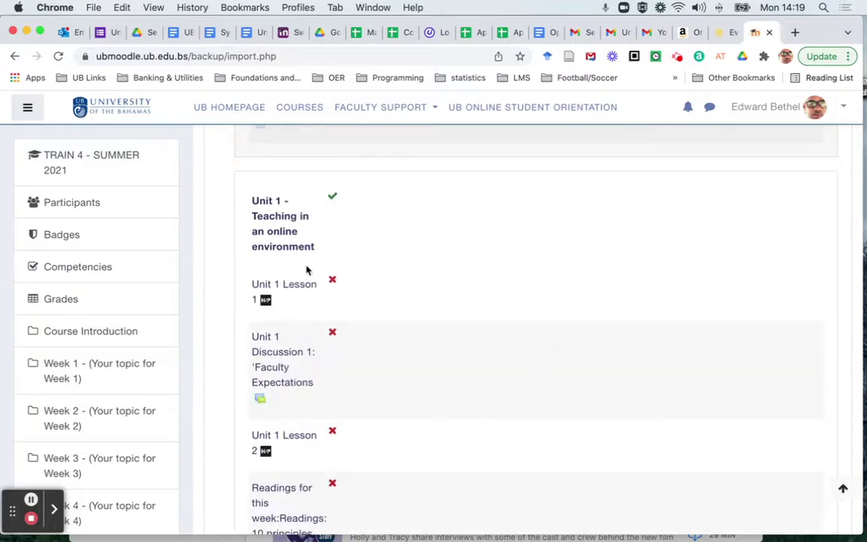
pyautogui.scroll(-1, 293, 243)
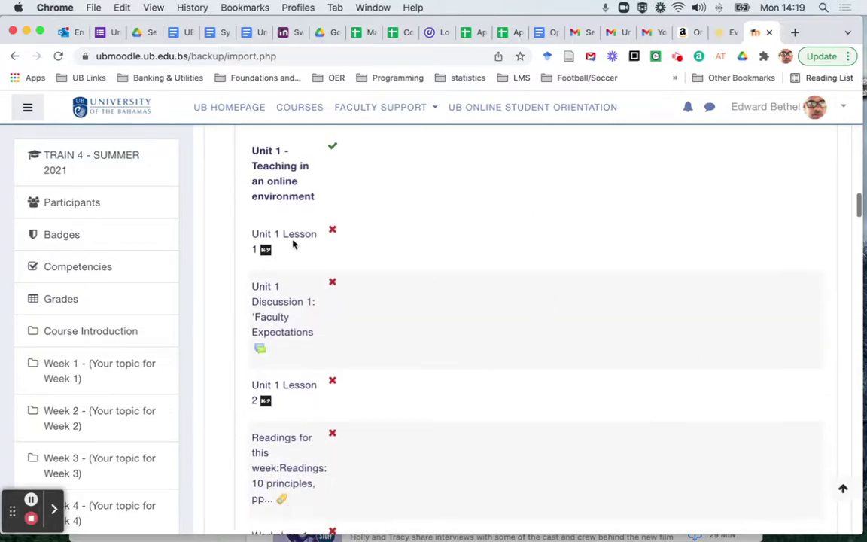
pyautogui.scroll(-3, 407, 256)
pyautogui.scroll(-3, 405, 257)
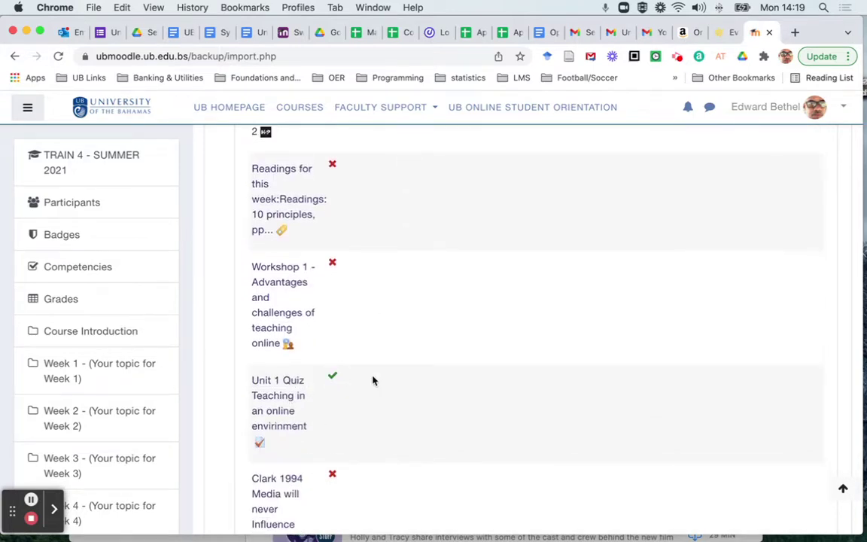
pyautogui.scroll(-15, 434, 389)
pyautogui.scroll(-20, 433, 389)
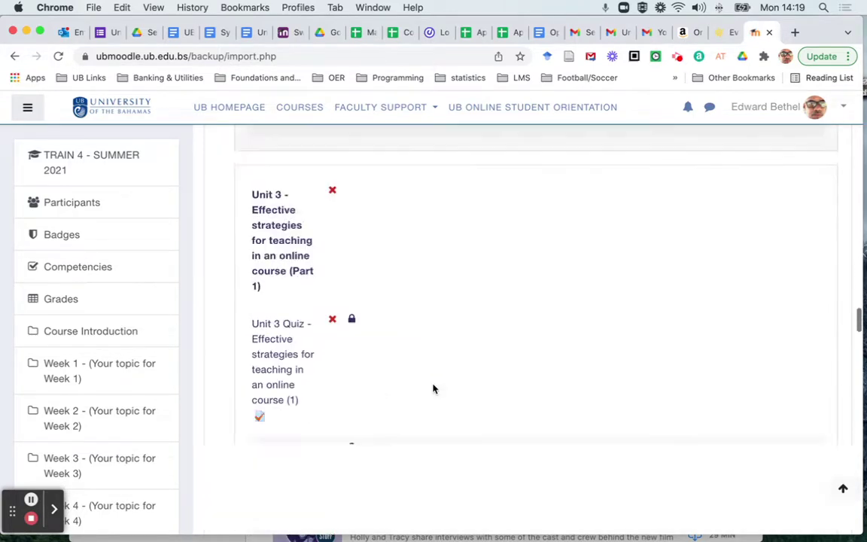
pyautogui.scroll(-20, 433, 389)
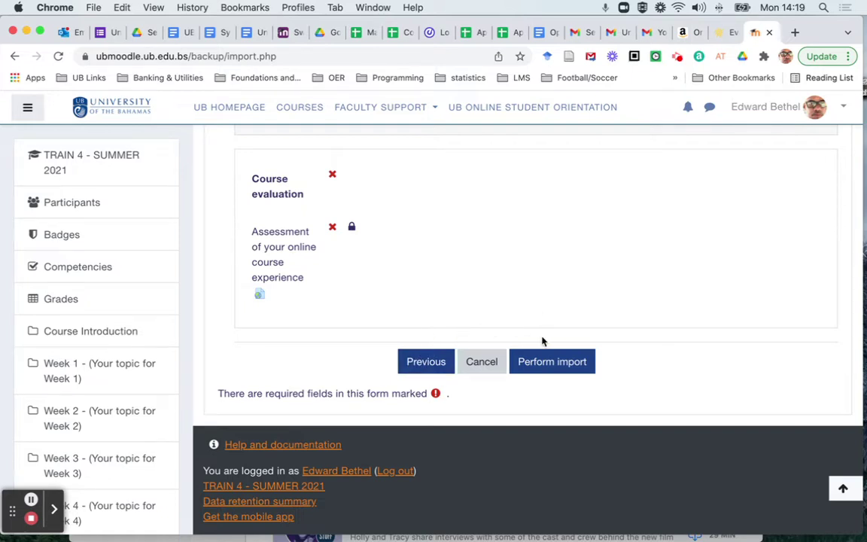
pyautogui.click(553, 362)
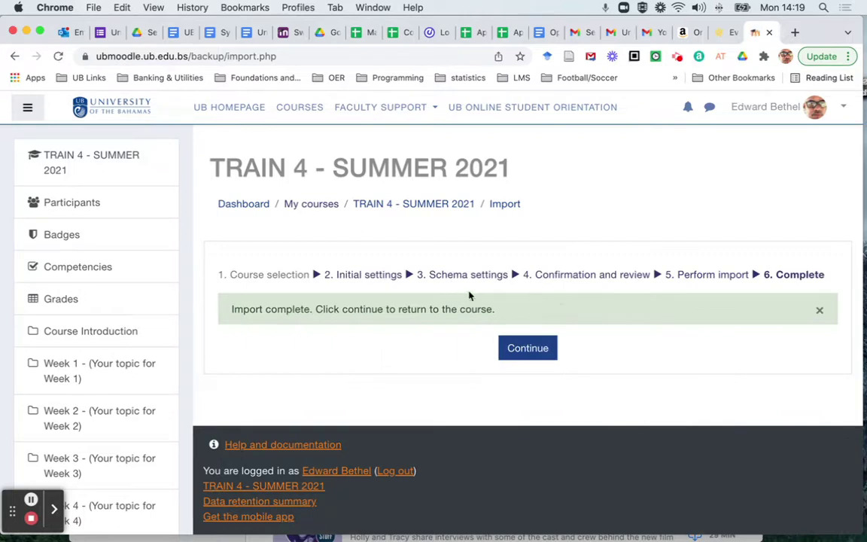
pyautogui.click(532, 349)
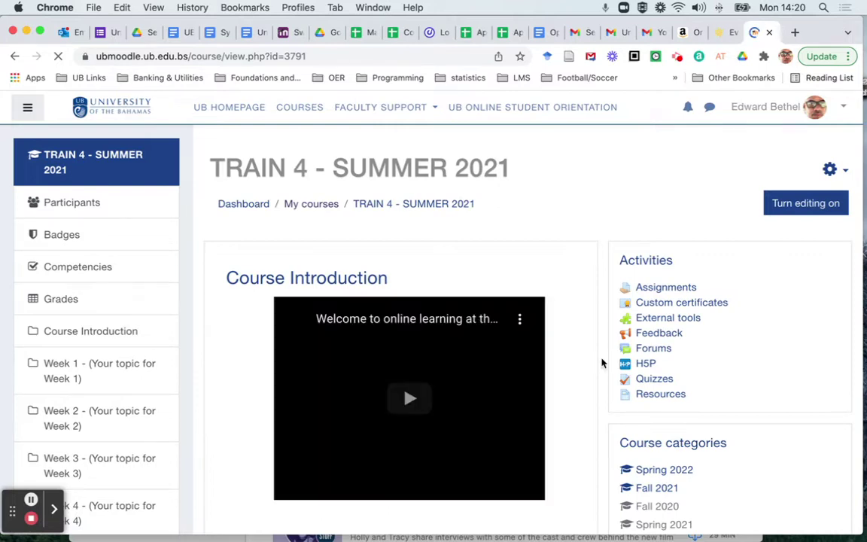
# Examine the TRAIN 4 - SUMMER 2021 course page down to the Week 1 section for the imported Unit 1 quiz.
pyautogui.scroll(-5, 601, 363)
pyautogui.scroll(-2, 601, 363)
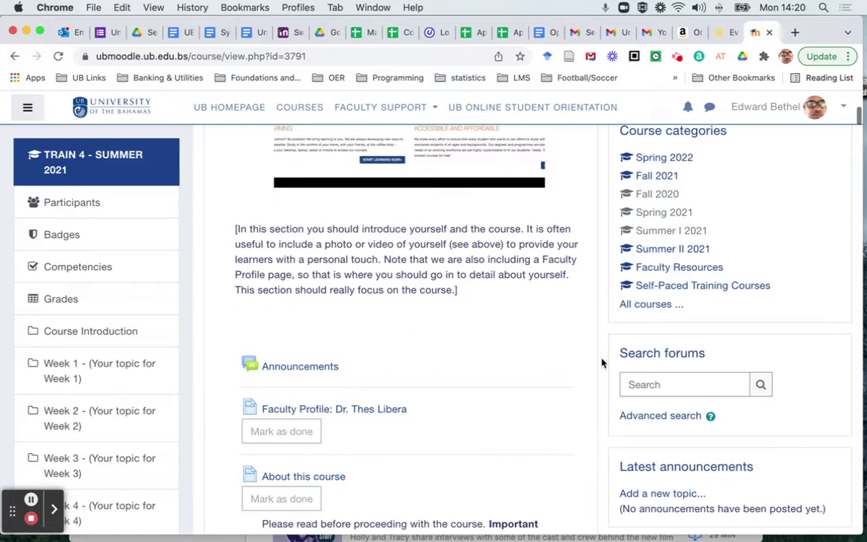
pyautogui.scroll(-4, 601, 363)
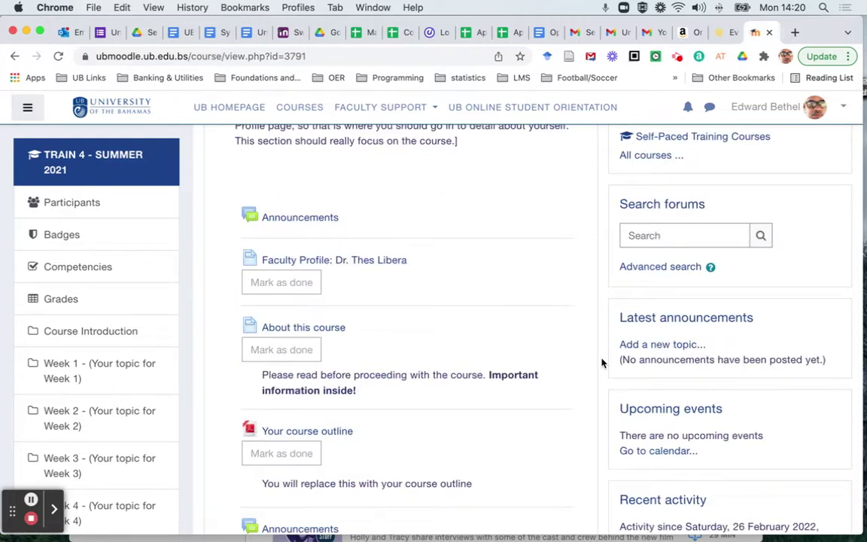
pyautogui.scroll(-10, 601, 363)
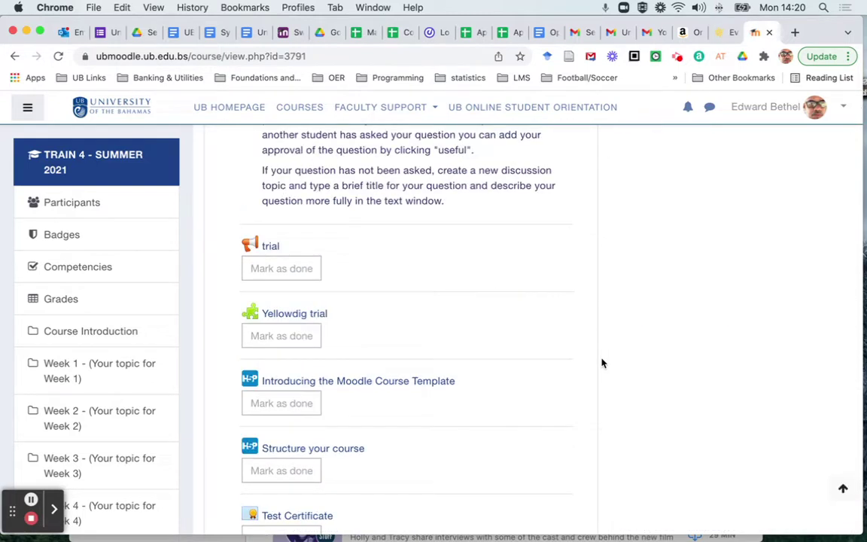
pyautogui.scroll(-10, 601, 363)
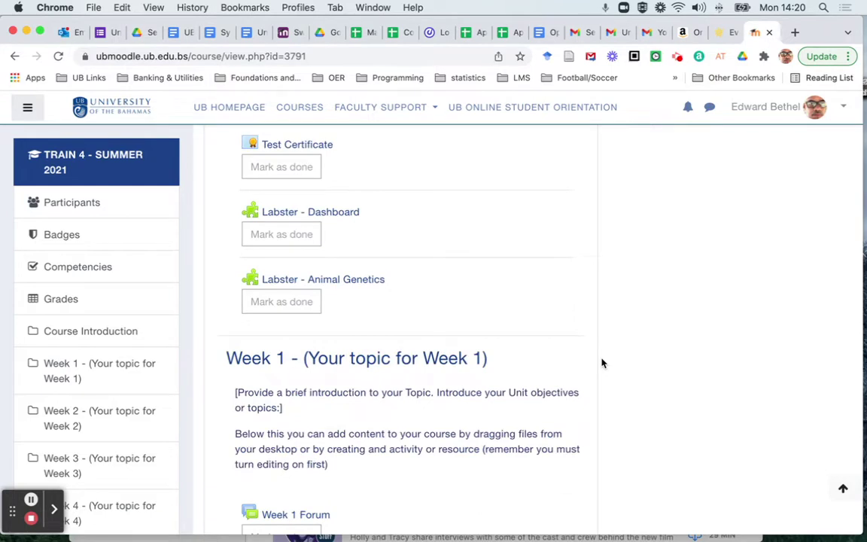
pyautogui.scroll(-7, 601, 362)
pyautogui.scroll(-7, 517, 269)
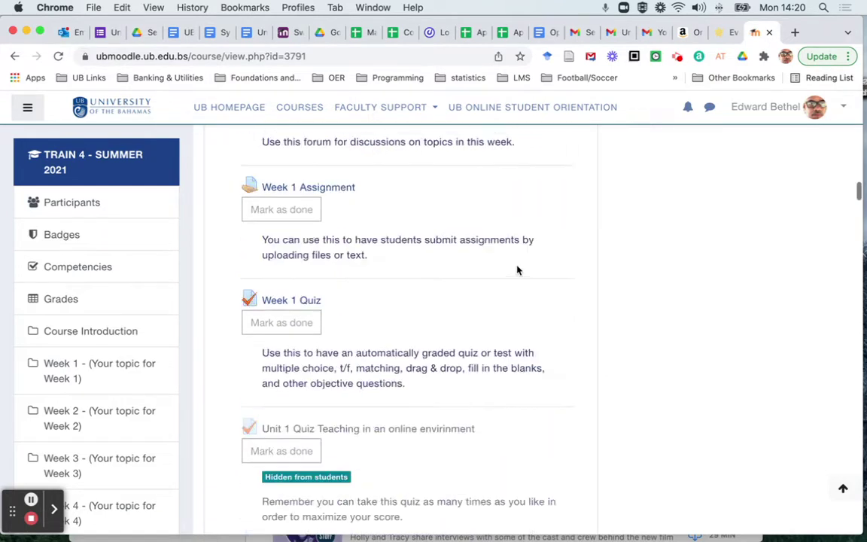
pyautogui.scroll(-1, 517, 269)
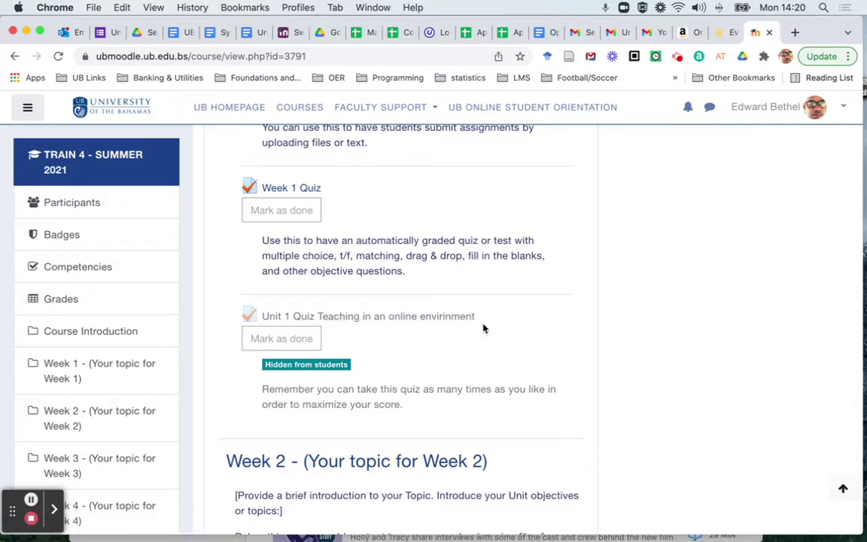
# Start another import into the TRAIN 4 - SUMMER 2021 course and search the source courses for "educ 9xx".
pyautogui.scroll(20, 484, 328)
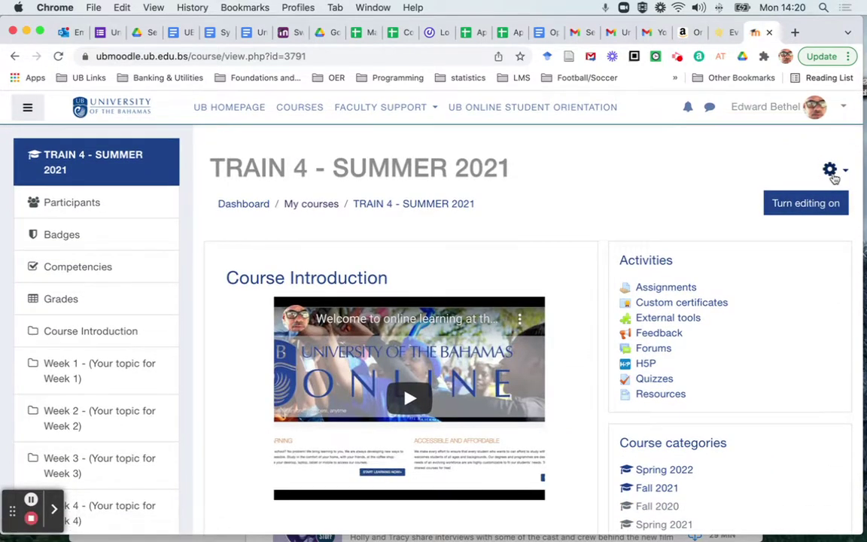
pyautogui.click(831, 170)
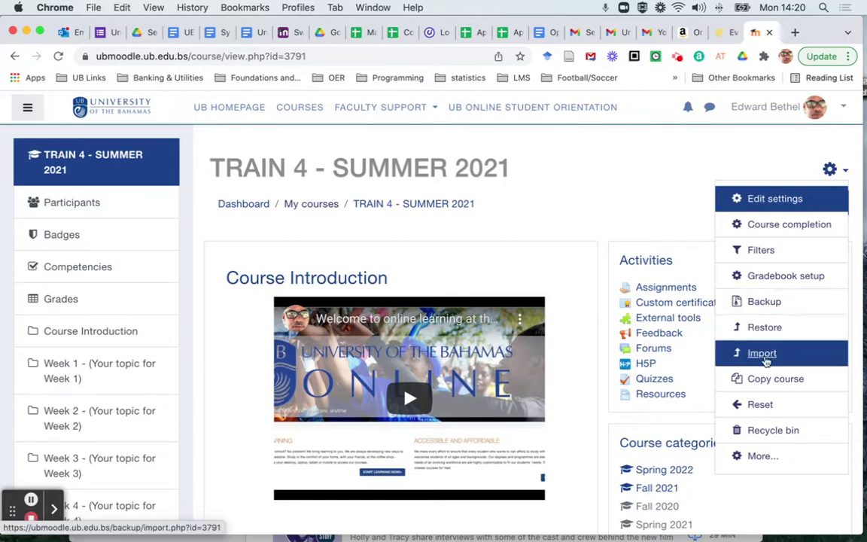
pyautogui.click(765, 359)
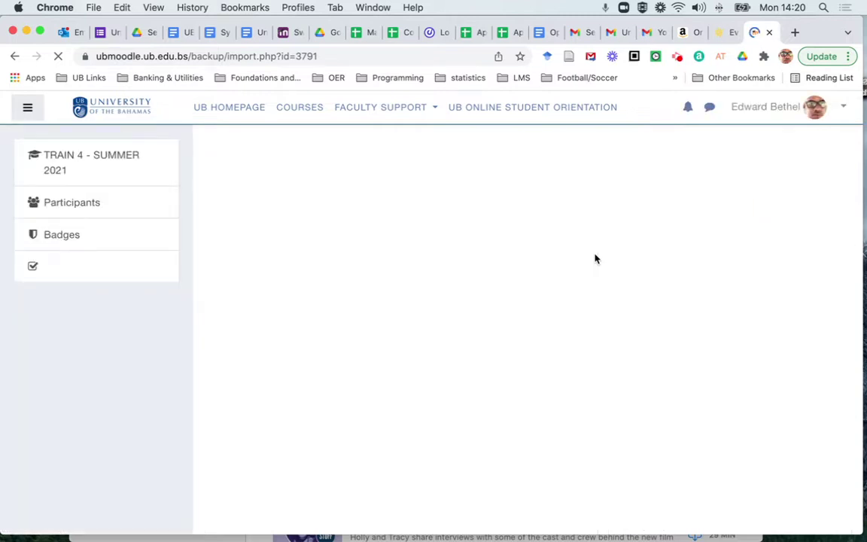
pyautogui.scroll(-1, 594, 258)
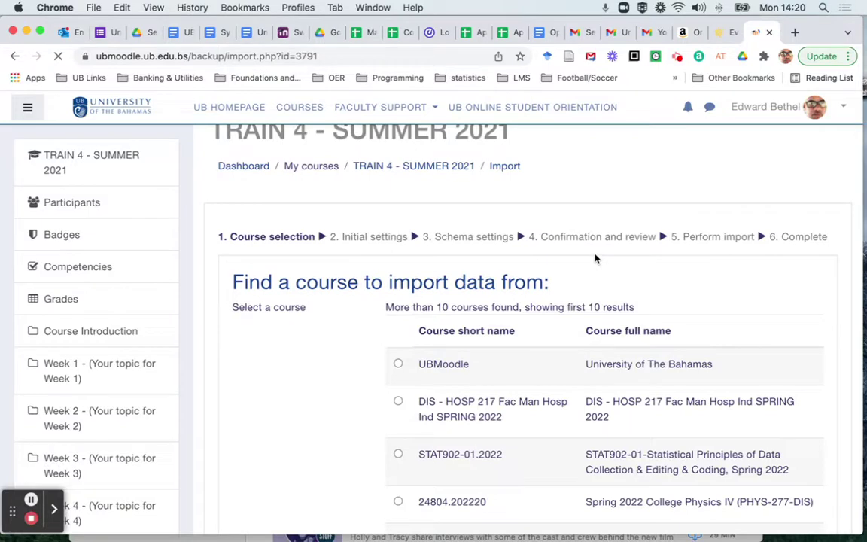
pyautogui.scroll(-5, 595, 258)
pyautogui.click(459, 449)
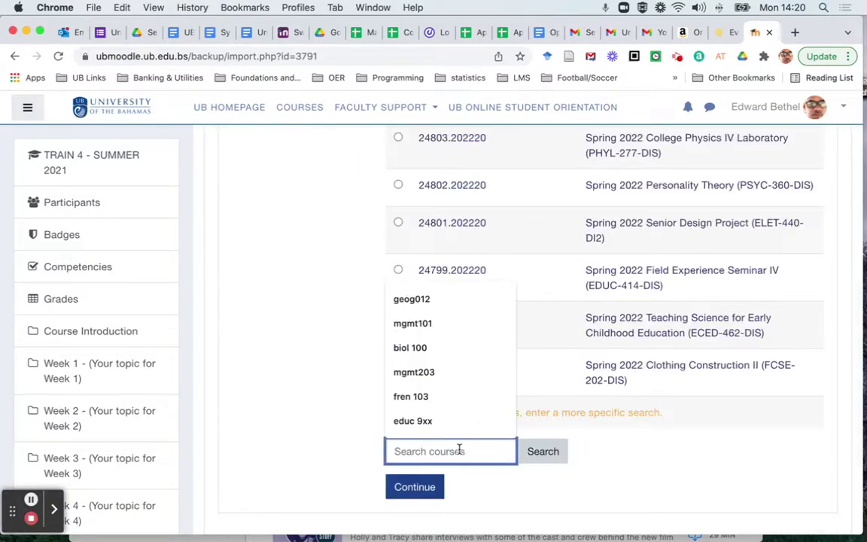
pyautogui.click(423, 421)
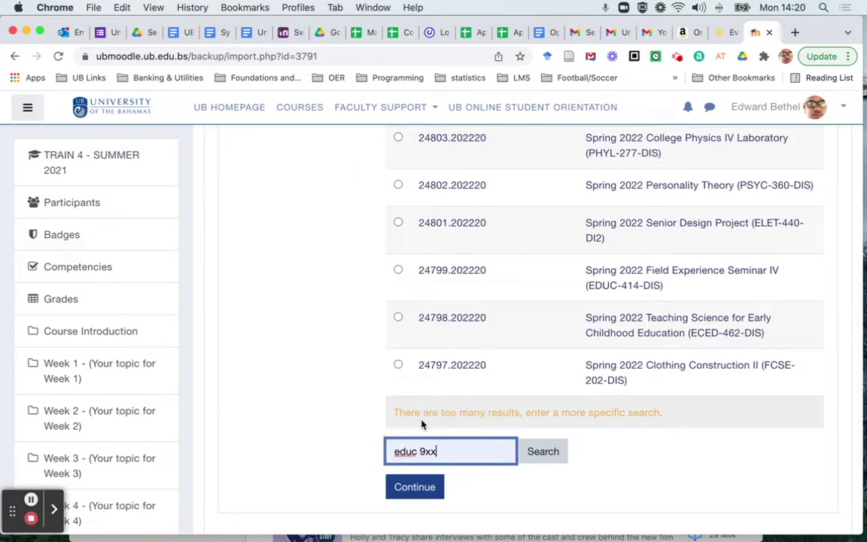
pyautogui.click(415, 487)
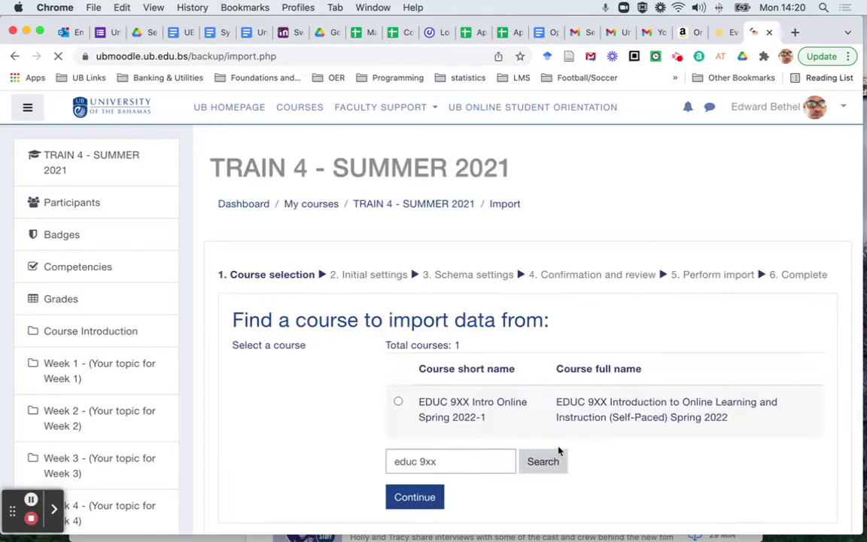
# Choose EDUC 9XX Intro Online Spring 2022-1 as the source course and continue with the default import settings.
pyautogui.click(398, 402)
pyautogui.click(412, 502)
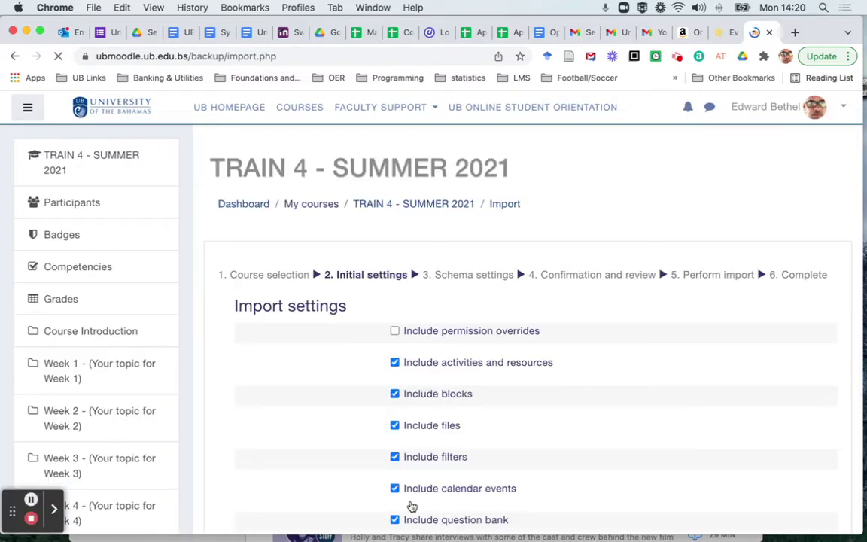
pyautogui.scroll(-5, 558, 433)
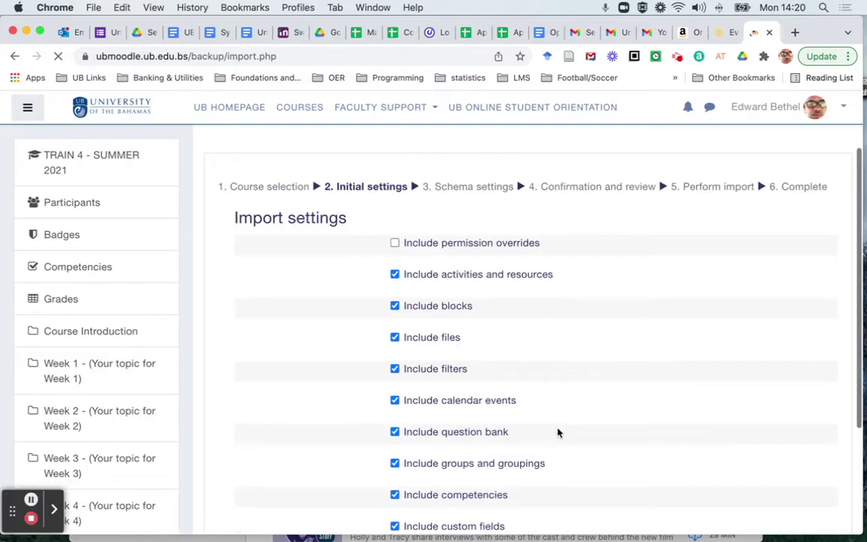
pyautogui.scroll(-1, 559, 434)
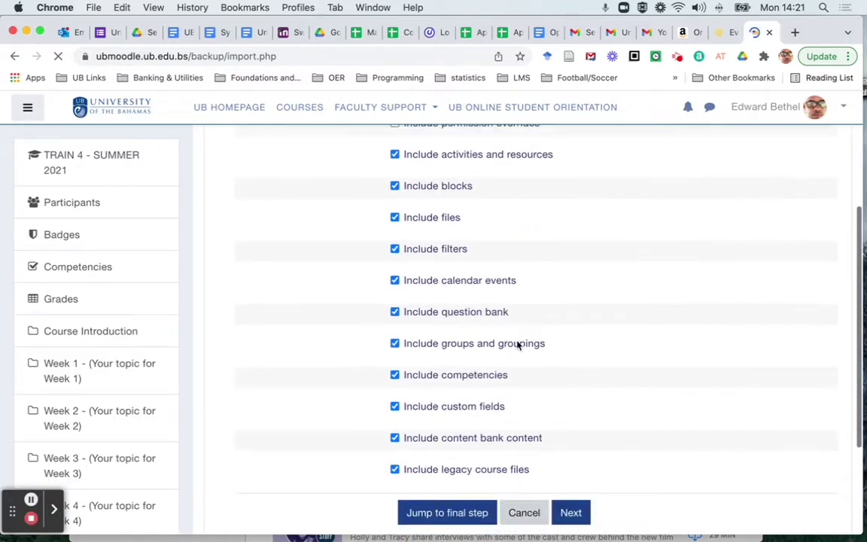
pyautogui.scroll(2, 527, 377)
pyautogui.scroll(-3, 527, 377)
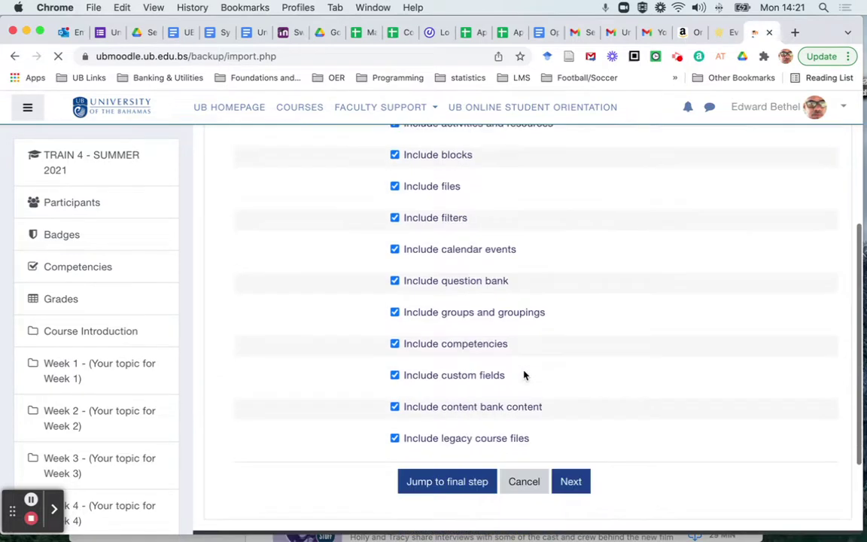
pyautogui.click(571, 483)
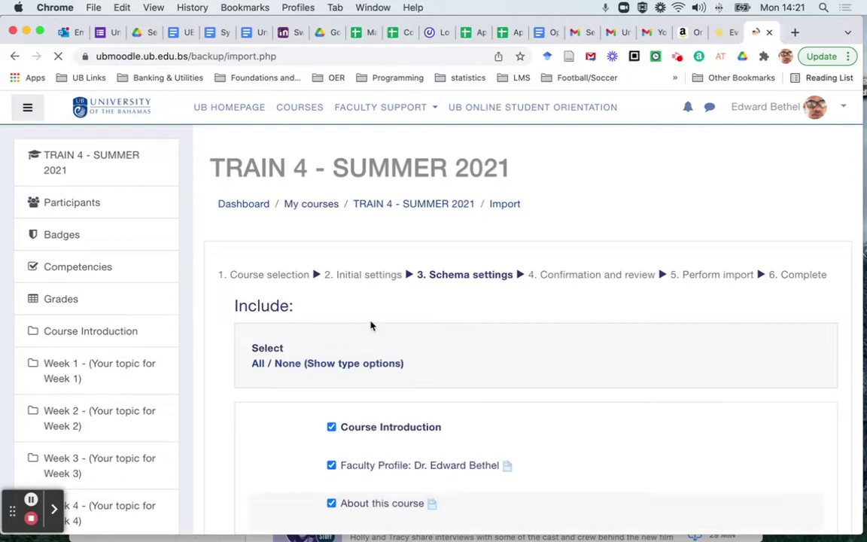
# Deselect all course items for the import, and include only the Unit 2 - Preparing to teach online section.
pyautogui.scroll(-3, 403, 339)
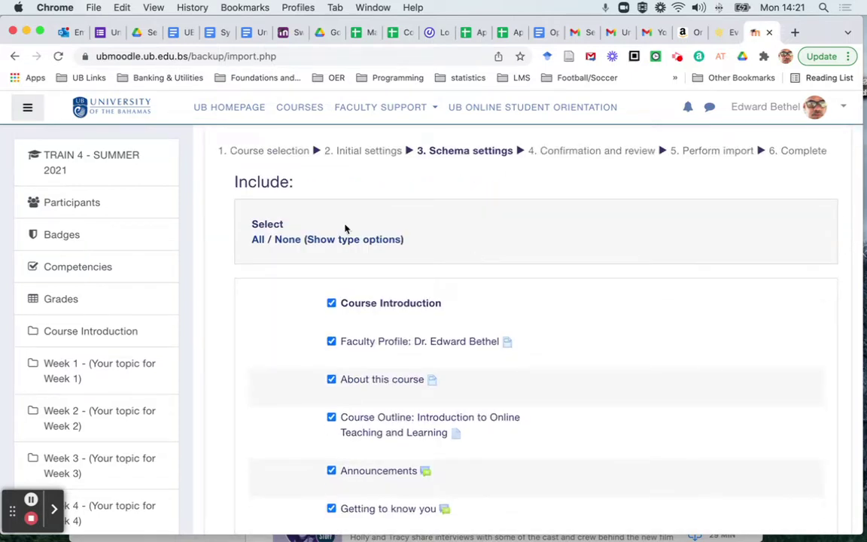
pyautogui.click(288, 239)
pyautogui.scroll(-8, 560, 283)
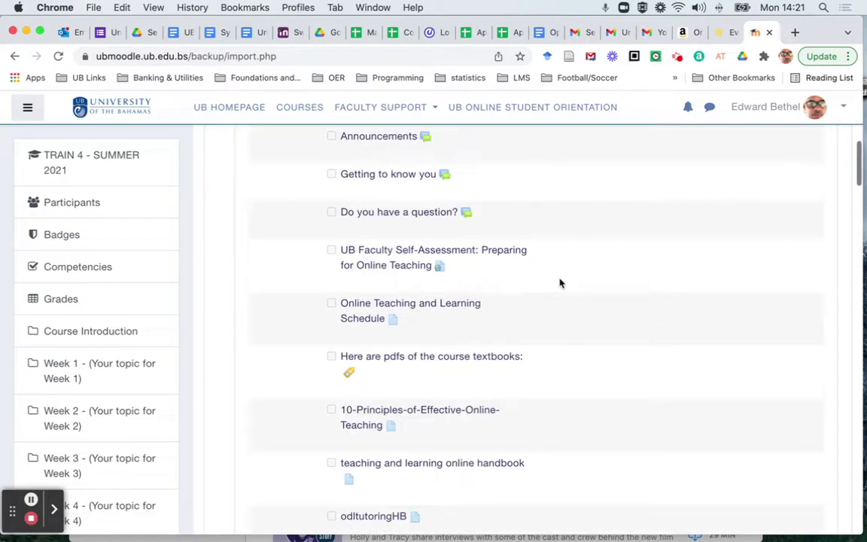
pyautogui.scroll(-10, 560, 283)
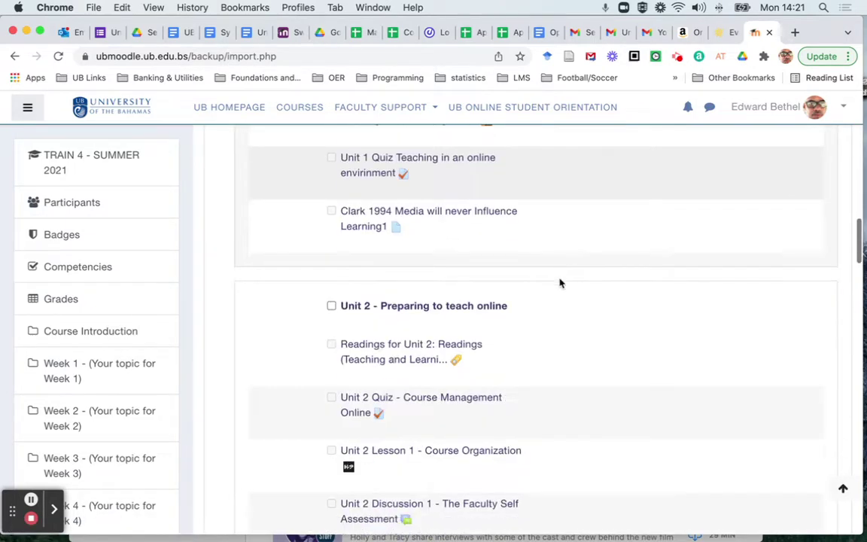
pyautogui.scroll(-4, 560, 283)
pyautogui.scroll(-5, 560, 283)
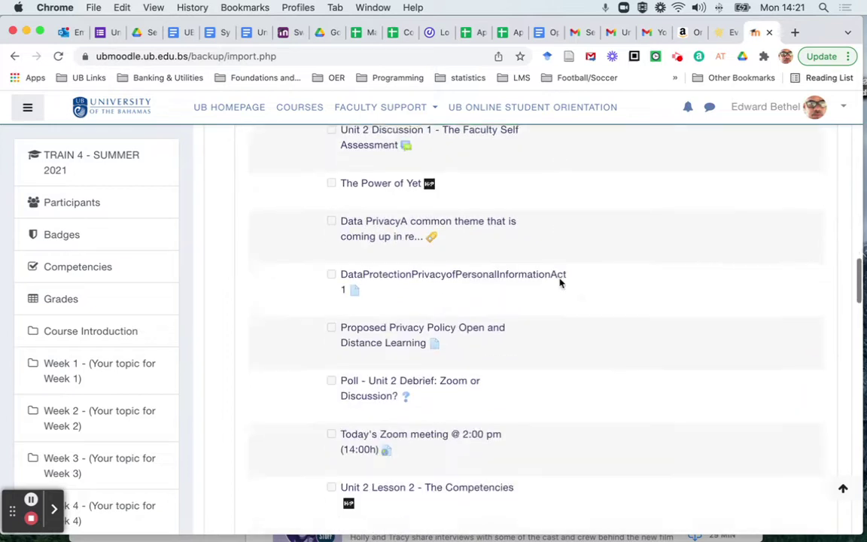
pyautogui.scroll(4, 560, 283)
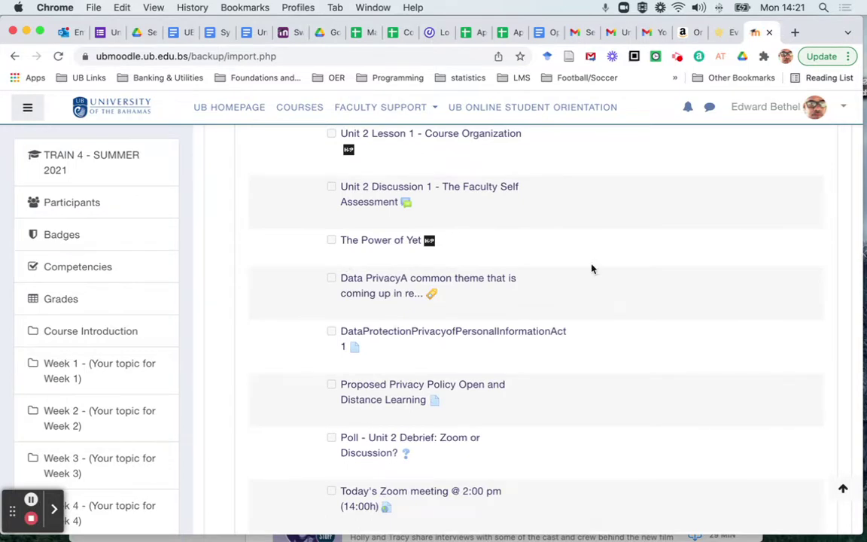
pyautogui.scroll(3, 591, 269)
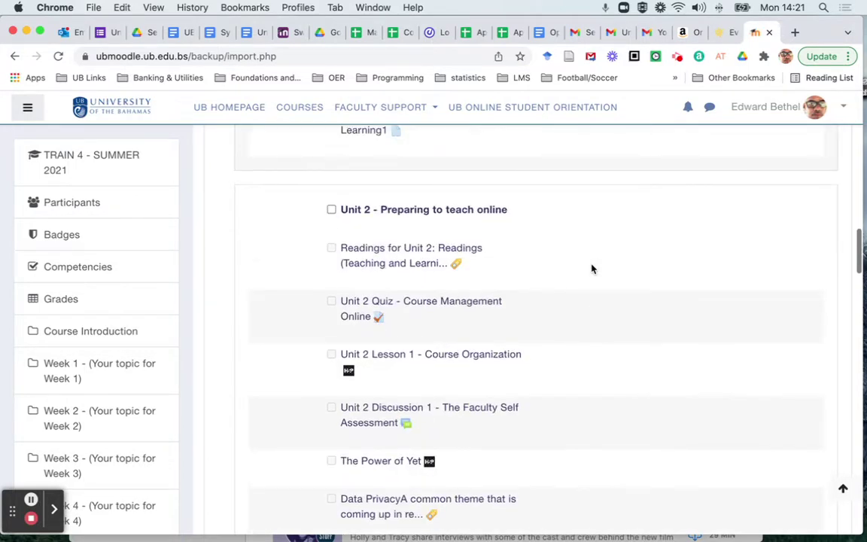
pyautogui.click(332, 210)
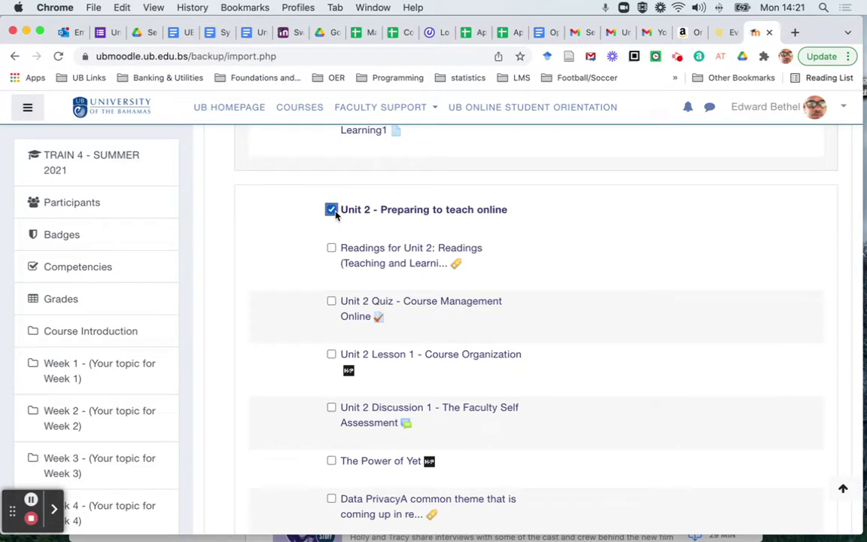
# Include The Power of Yet activity from Unit 2 and proceed to the confirmation stage.
pyautogui.scroll(-1, 539, 299)
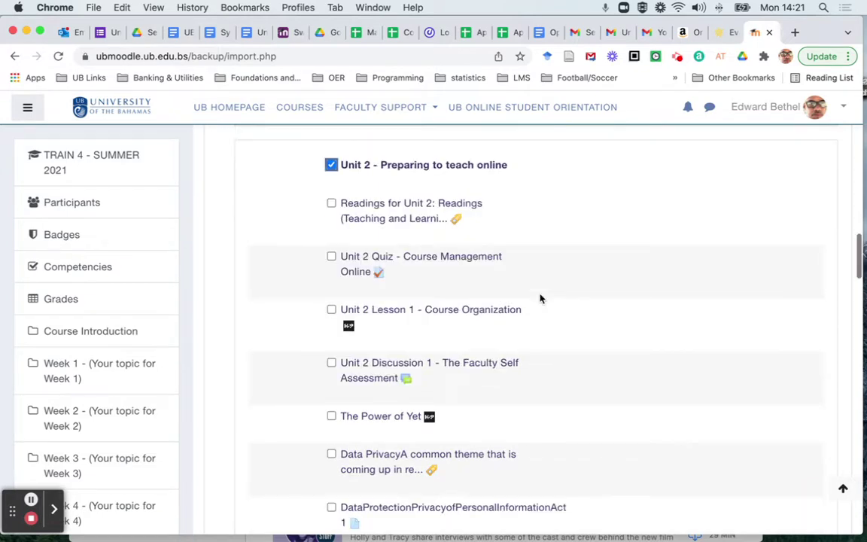
pyautogui.scroll(-1, 539, 299)
pyautogui.click(332, 352)
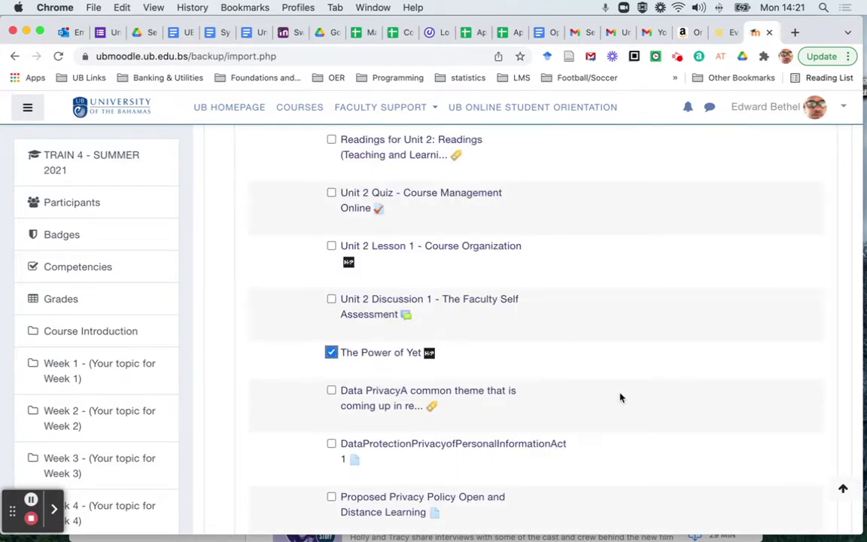
pyautogui.scroll(-10, 620, 397)
pyautogui.scroll(-15, 620, 397)
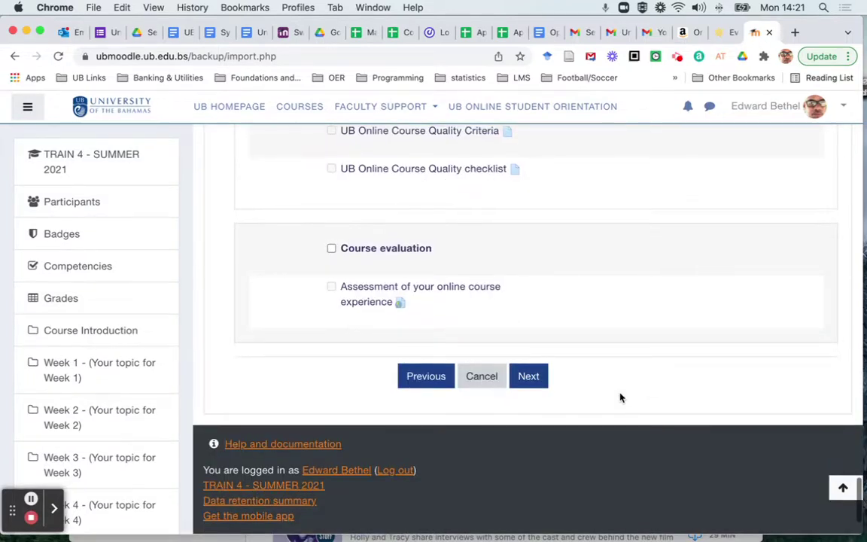
pyautogui.click(528, 377)
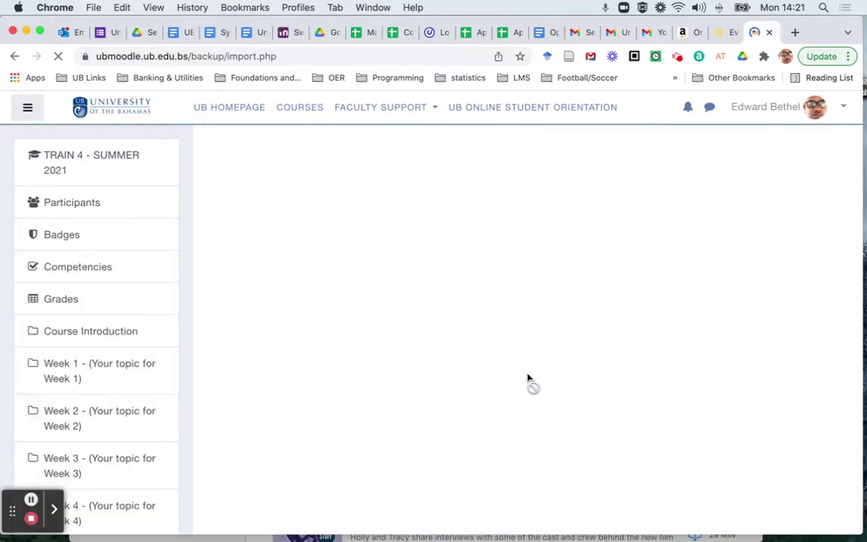
# Go through the import confirmation list to its end, perform the import, and return to the course.
pyautogui.scroll(-15, 528, 378)
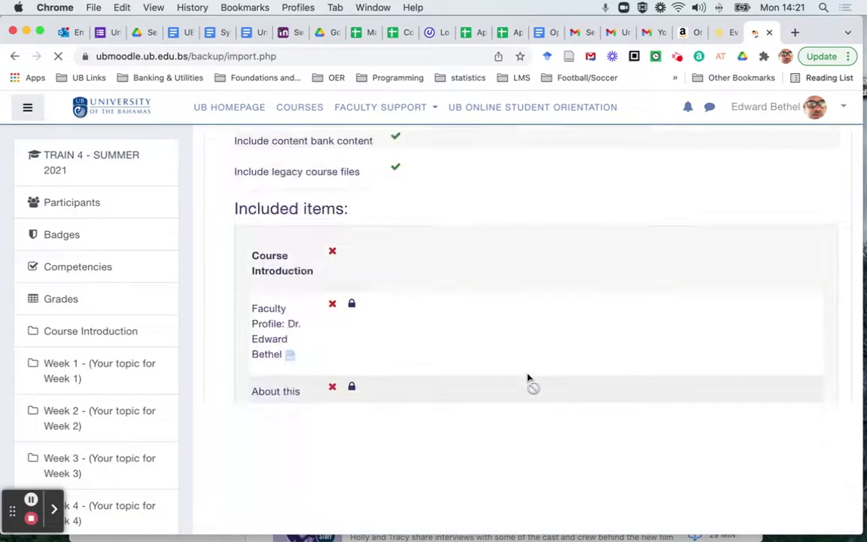
pyautogui.scroll(-15, 527, 378)
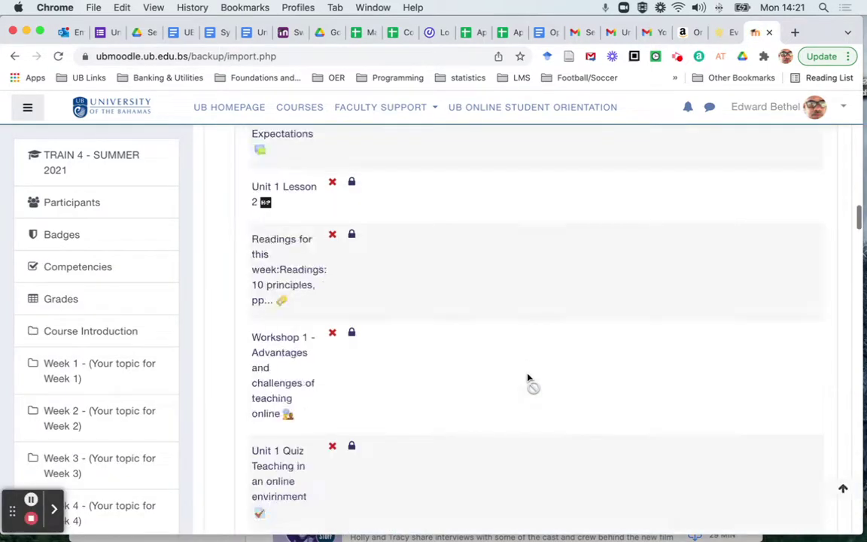
pyautogui.scroll(-10, 527, 378)
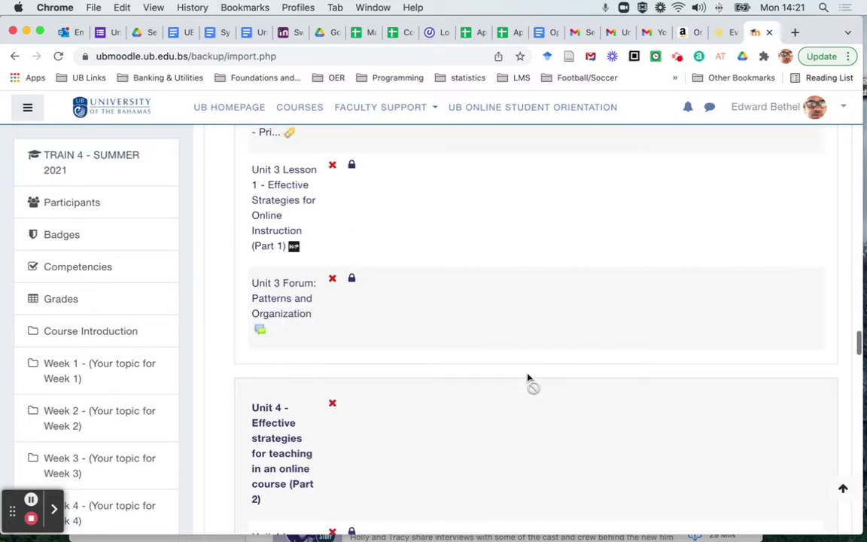
pyautogui.scroll(-15, 528, 379)
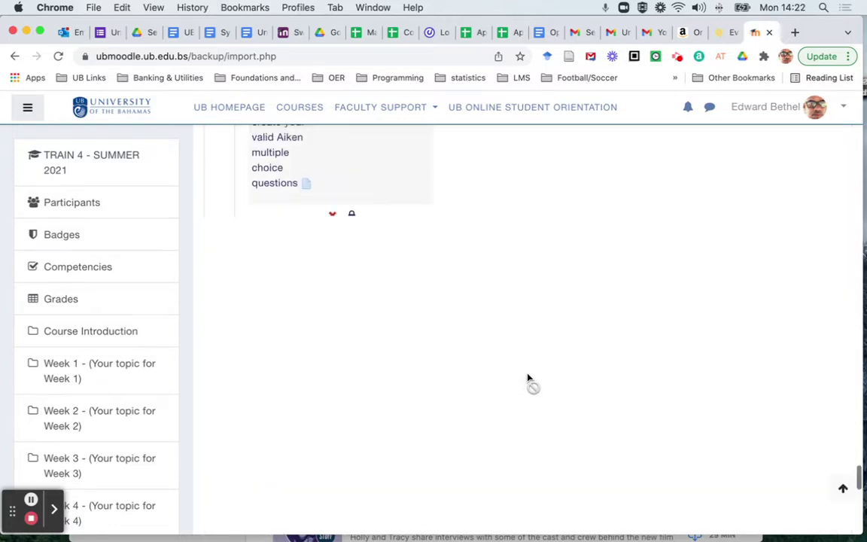
pyautogui.click(543, 364)
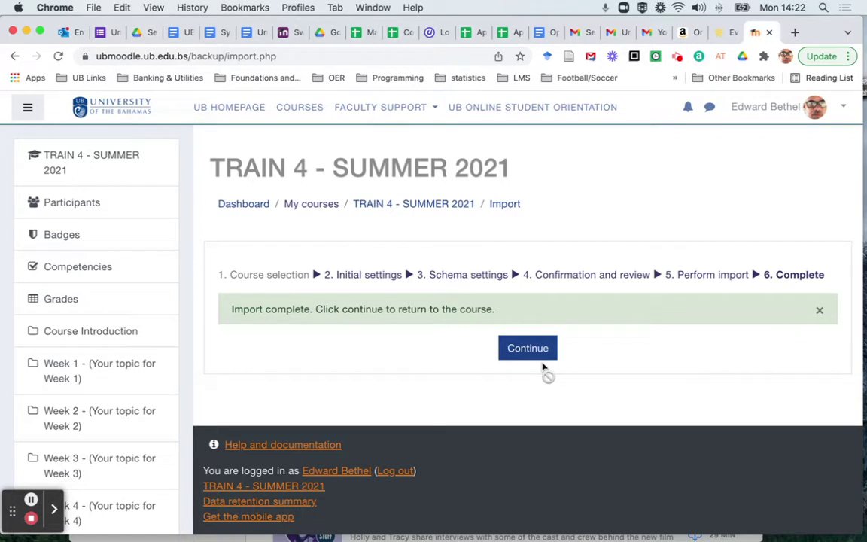
pyautogui.click(530, 348)
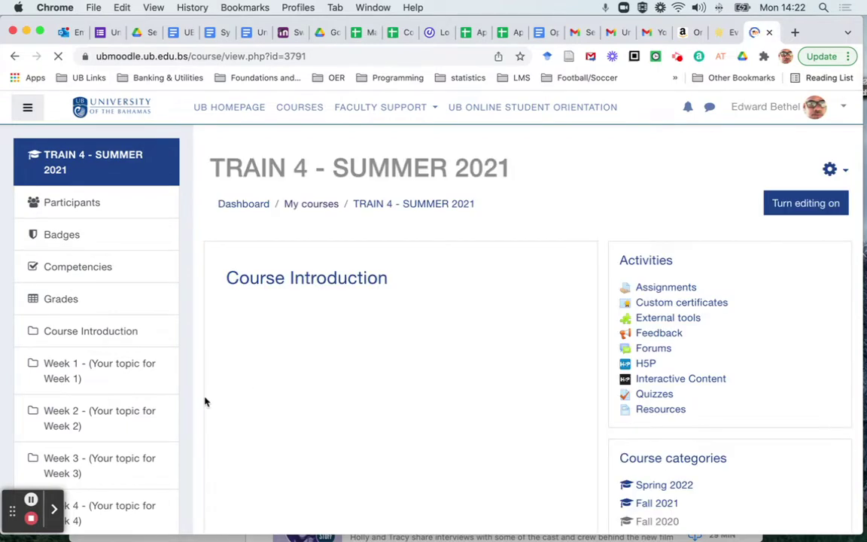
# Examine the Week 2 section of the TRAIN 4 - SUMMER 2021 course for the imported The Power of Yet activity.
pyautogui.click(106, 416)
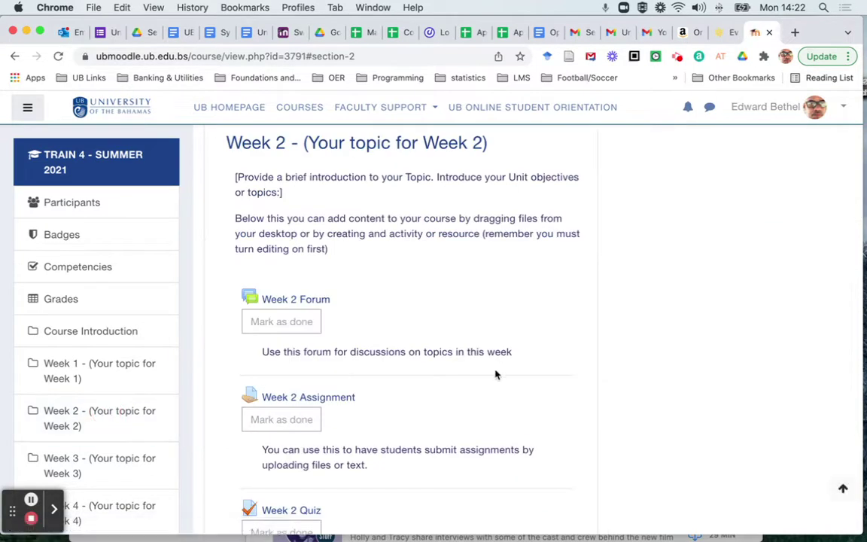
pyautogui.scroll(-5, 493, 373)
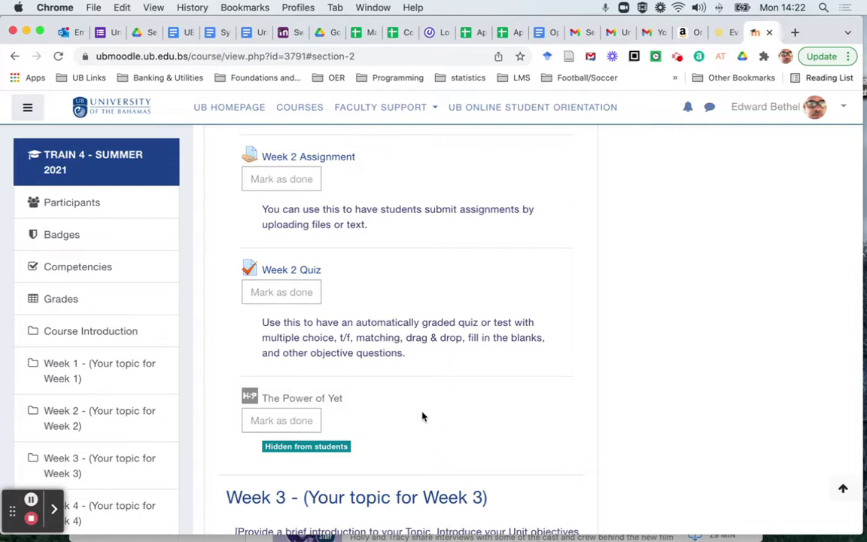
pyautogui.scroll(2, 422, 416)
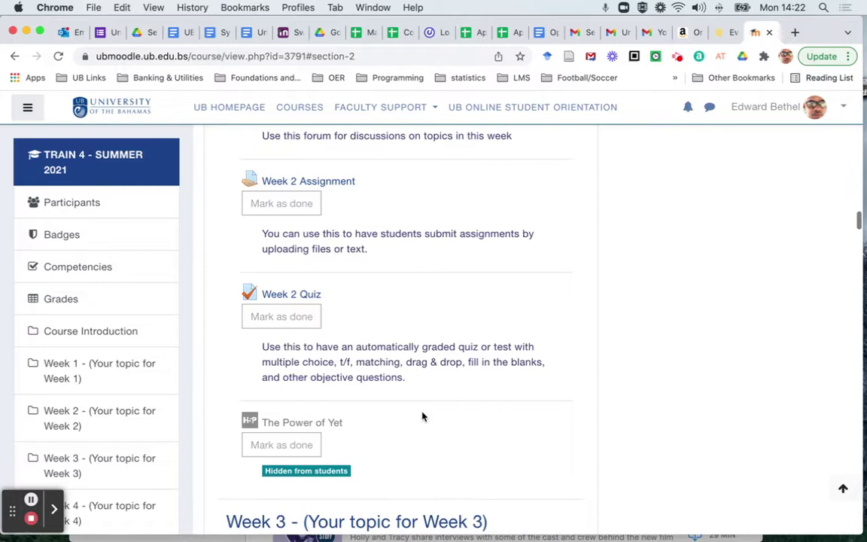
pyautogui.scroll(-4, 422, 416)
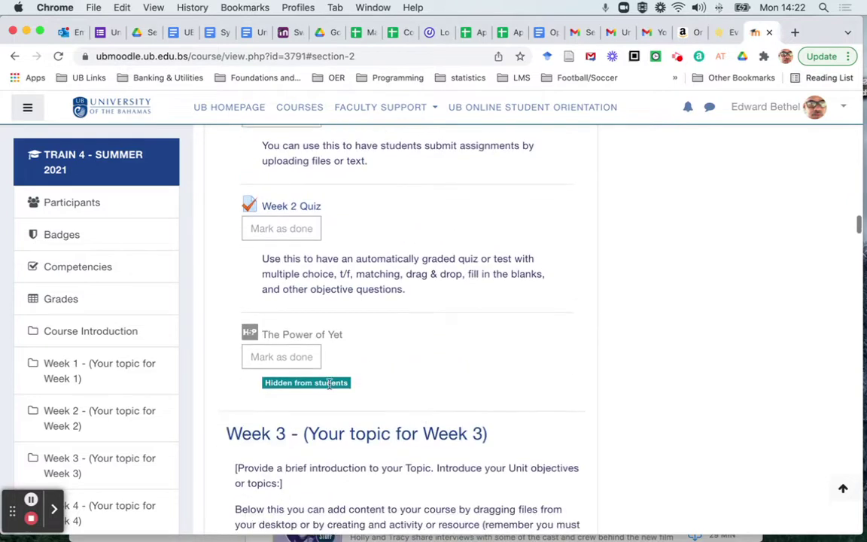